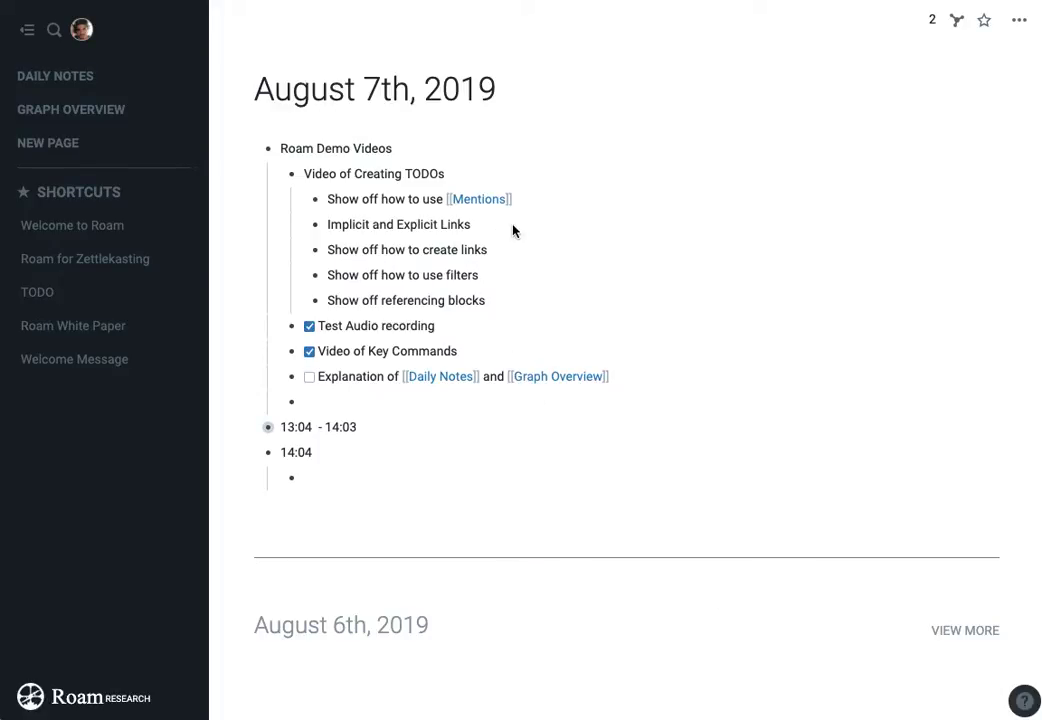
# Convert 'Show off how to create links' into an unchecked TODO checkbox with the /TODO command
pyautogui.click(544, 253)
pyautogui.write('/')
pyautogui.press('Down')
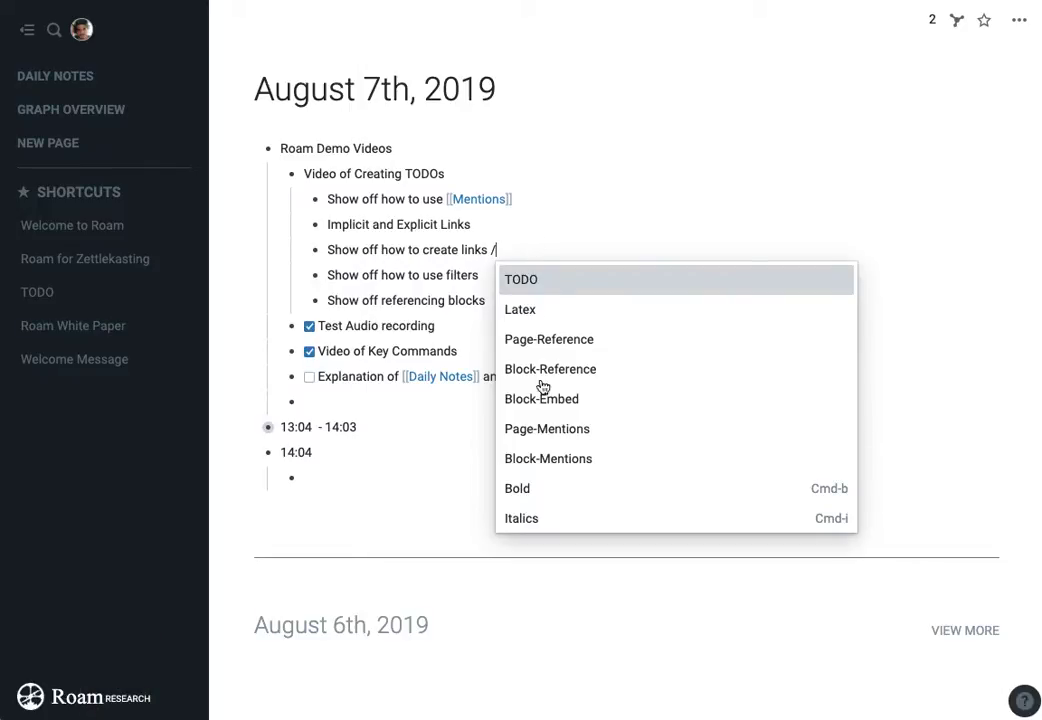
pyautogui.click(572, 281)
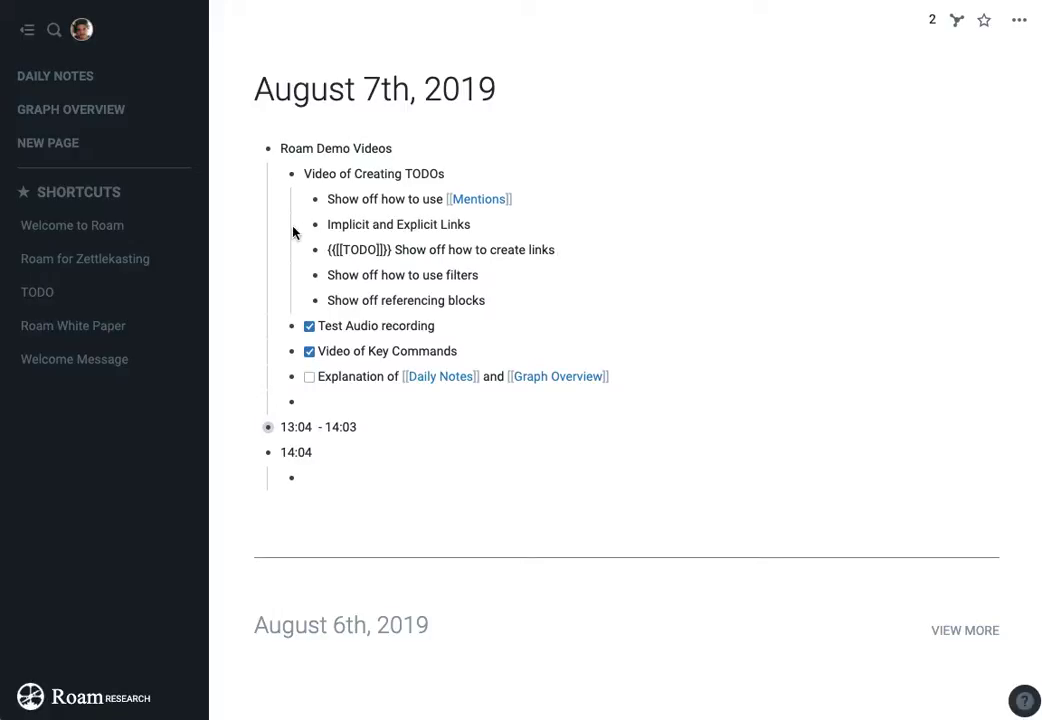
pyautogui.click(263, 258)
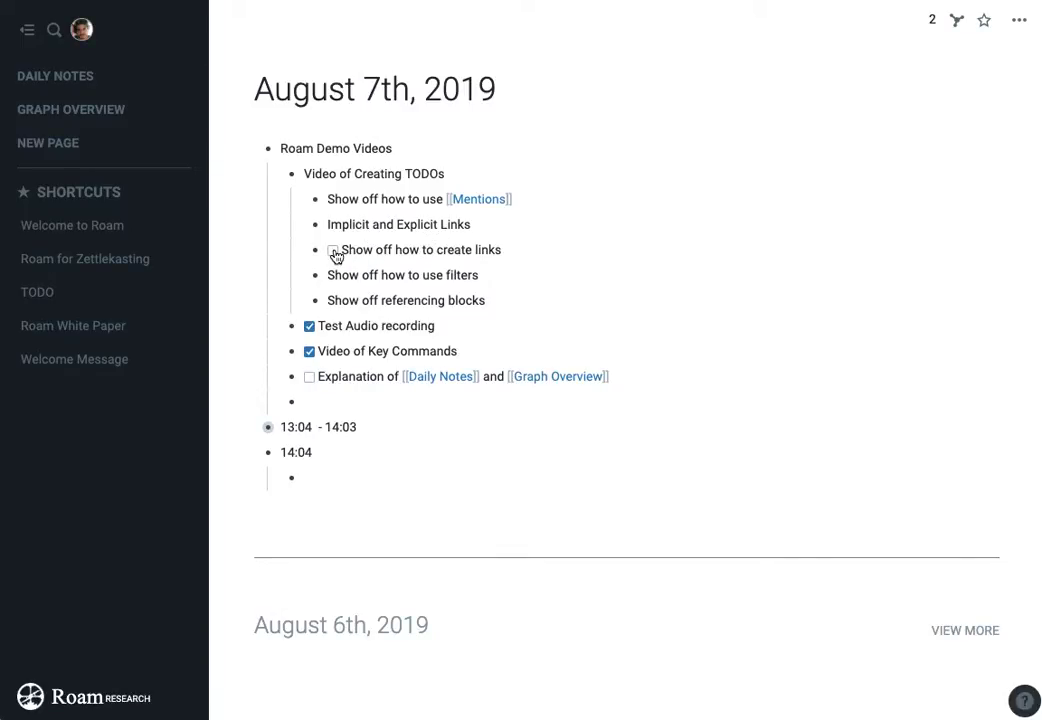
# Open the August 7th, 2019 page alone and filter it to show only TODO blocks
pyautogui.click(434, 78)
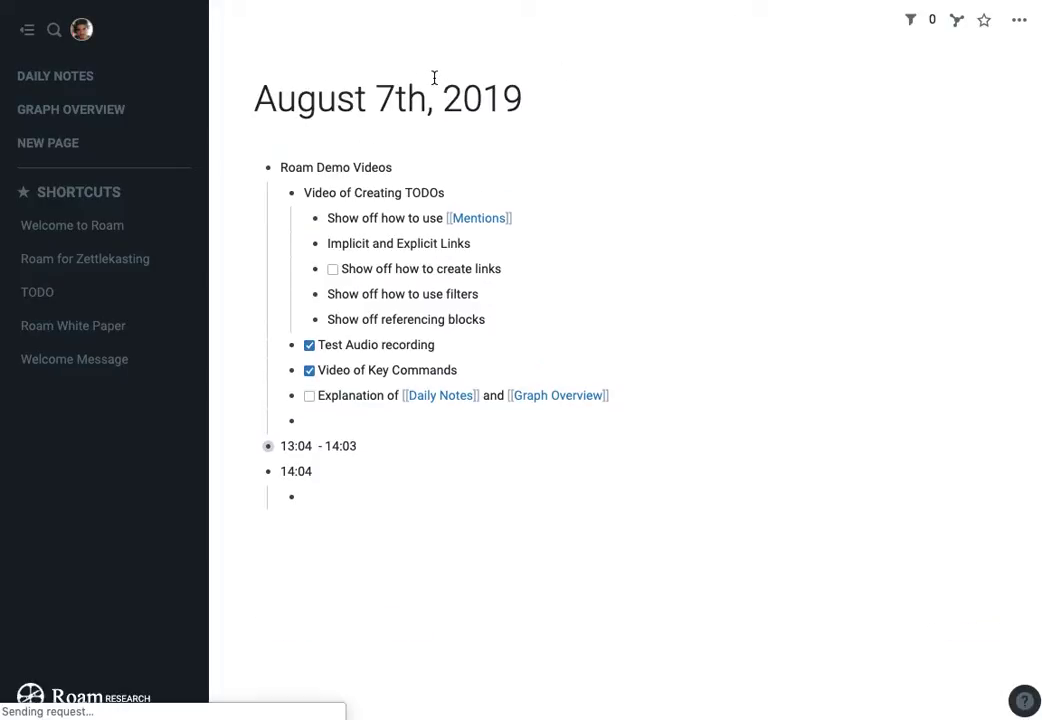
pyautogui.click(911, 21)
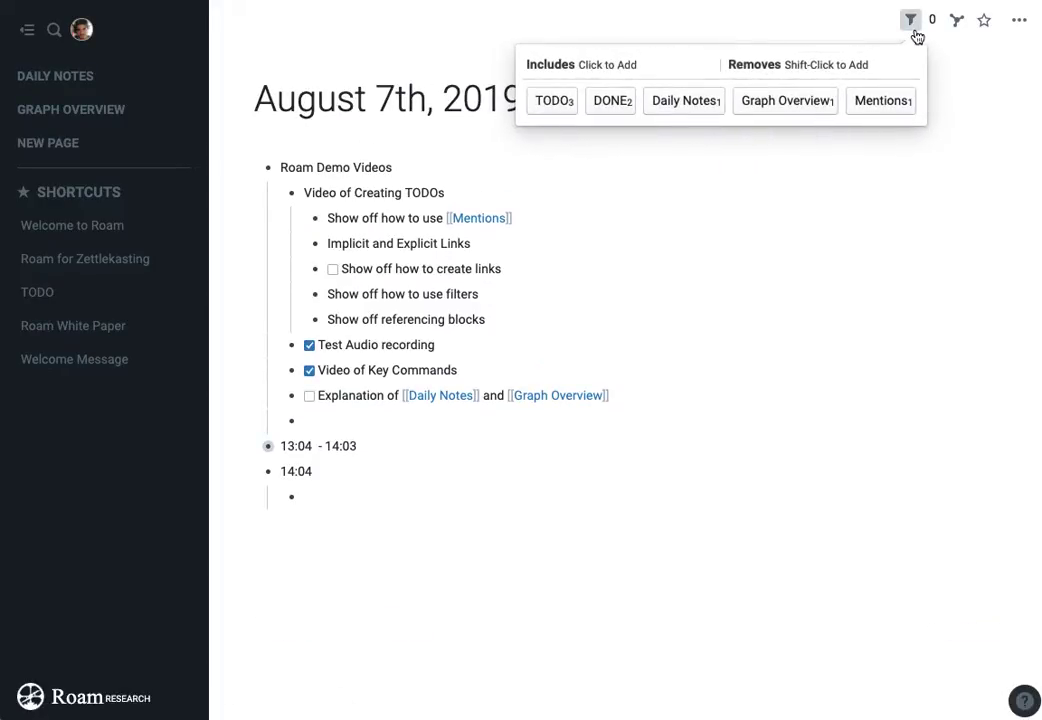
pyautogui.click(554, 101)
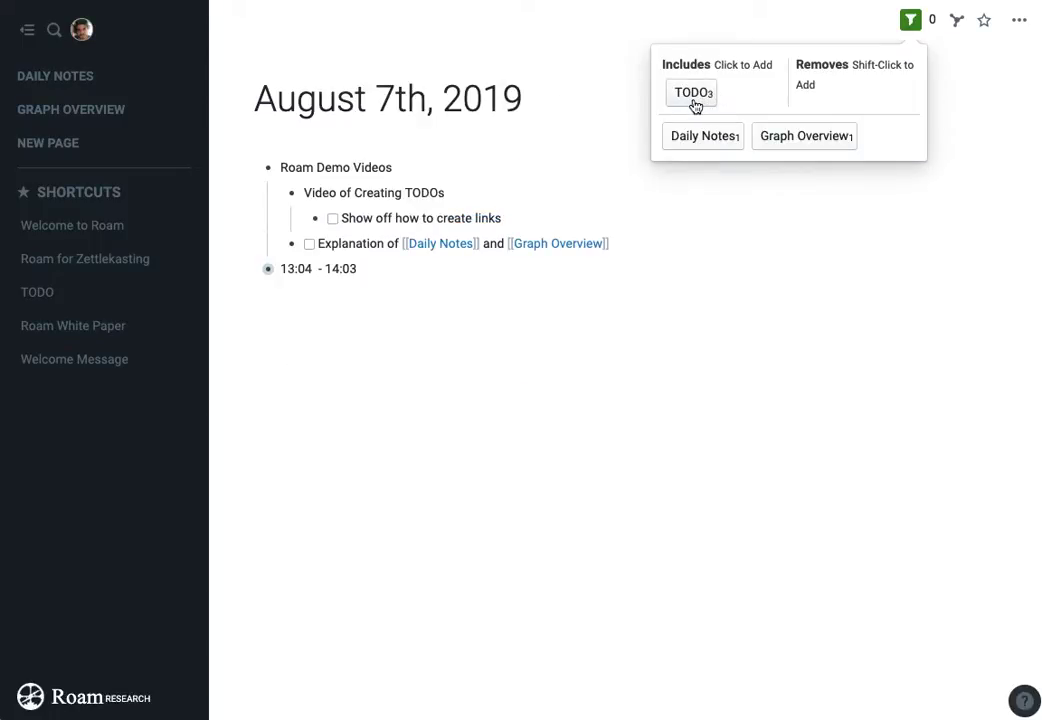
# Expand the 13:04 - 14:03 block, then clear the TODO filter
pyautogui.click(255, 273)
pyautogui.click(255, 273)
pyautogui.click(256, 274)
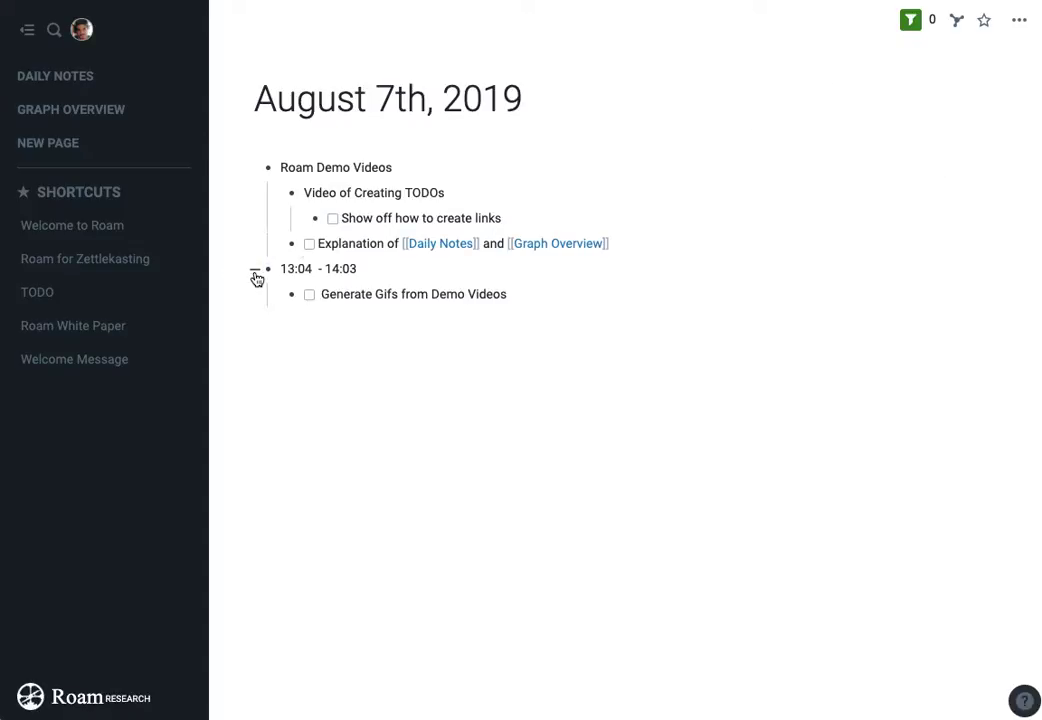
pyautogui.click(912, 33)
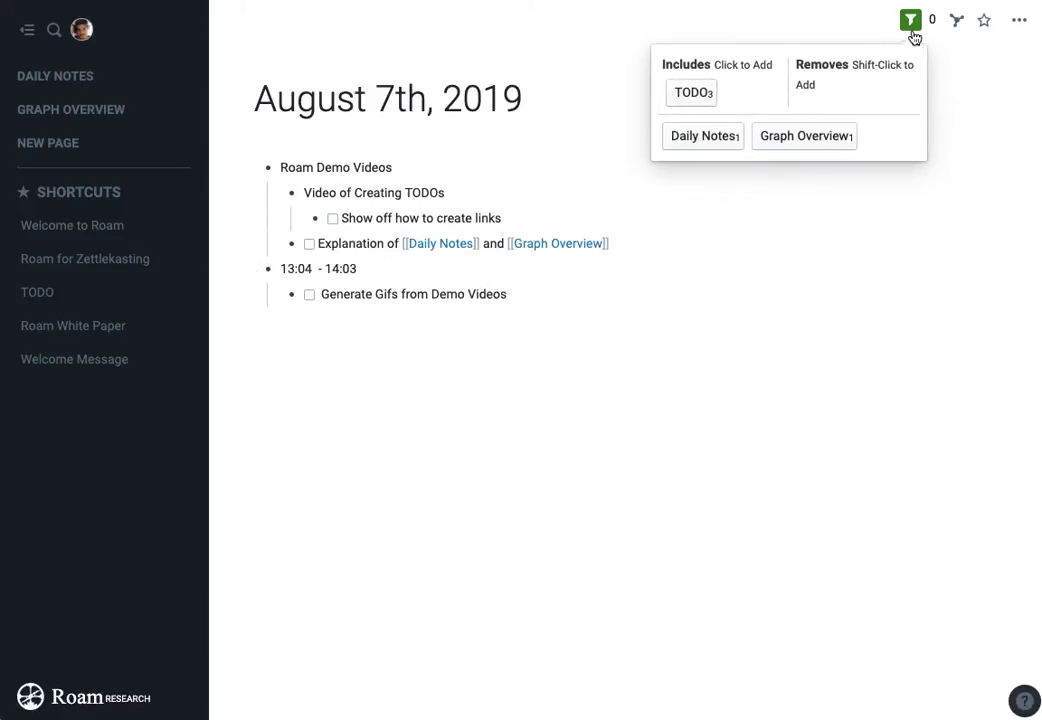
pyautogui.click(697, 96)
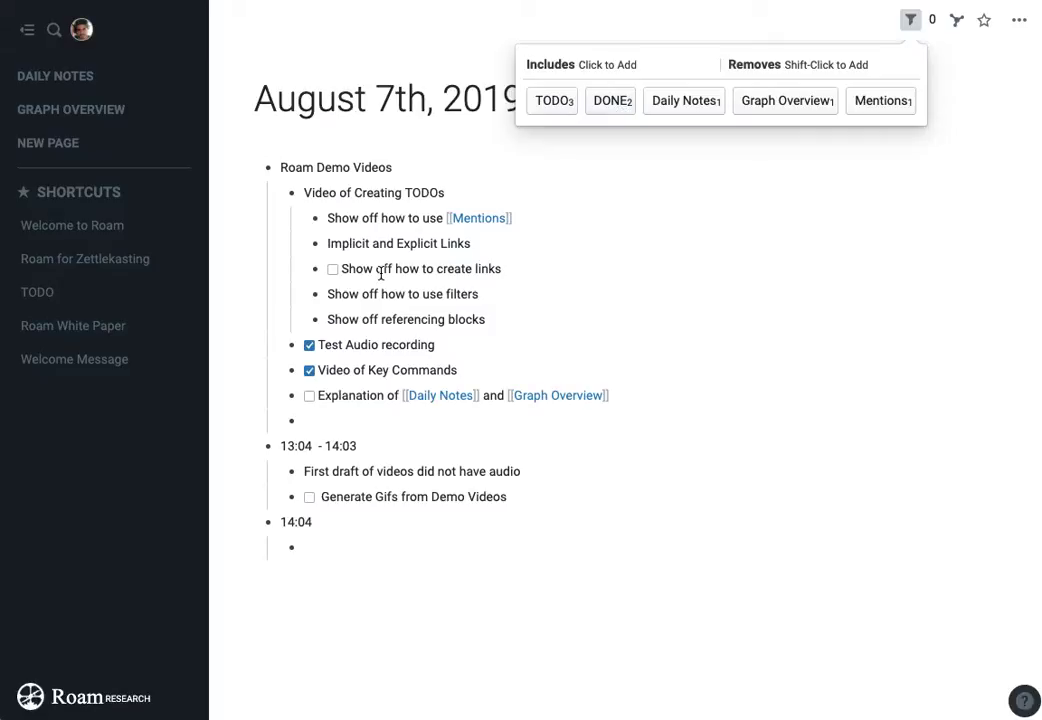
# Check off 'Show off how to create links' so it is marked DONE
pyautogui.click(339, 272)
pyautogui.click(279, 295)
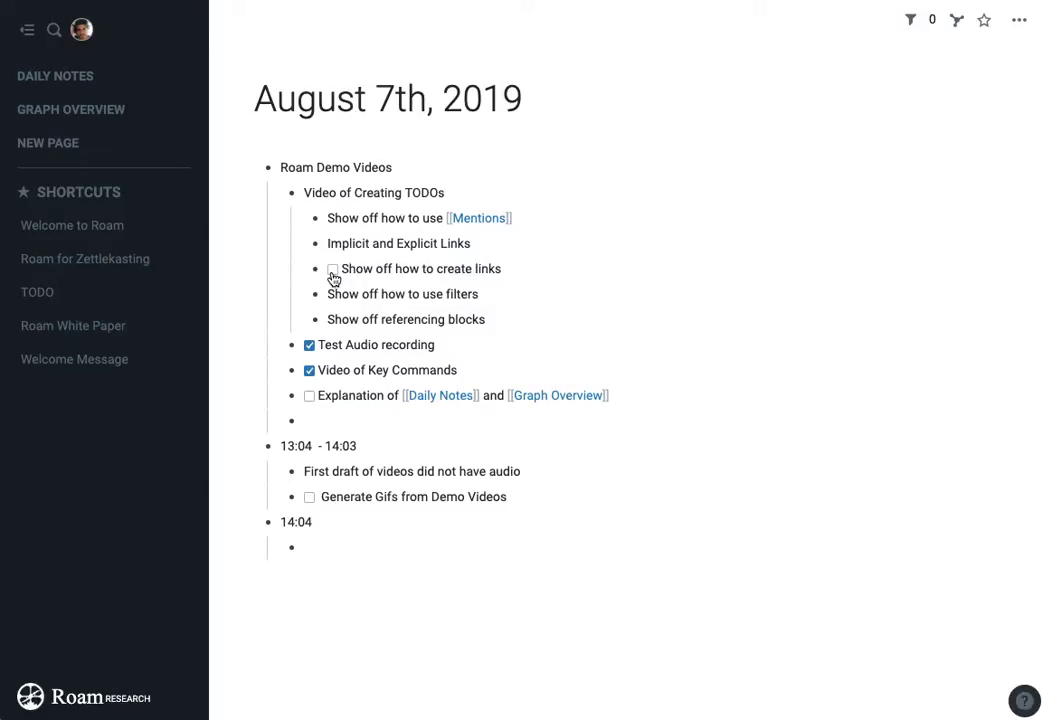
pyautogui.click(333, 271)
pyautogui.click(409, 263)
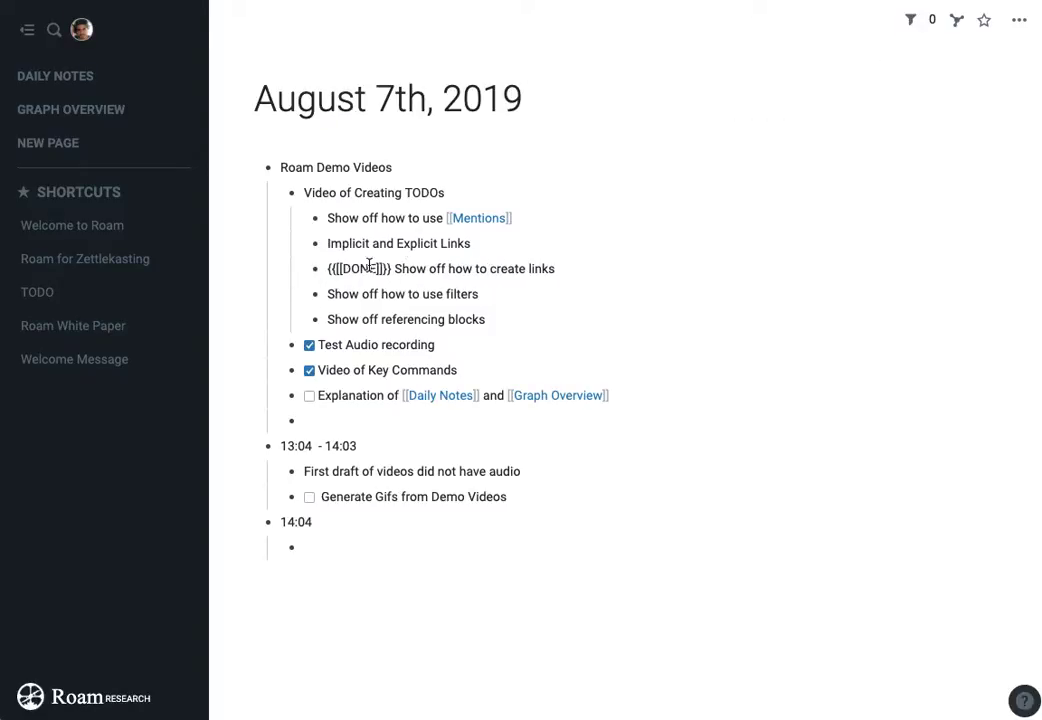
pyautogui.click(287, 281)
# Add DONE to the page filter's Removes to hide completed blocks
pyautogui.click(912, 24)
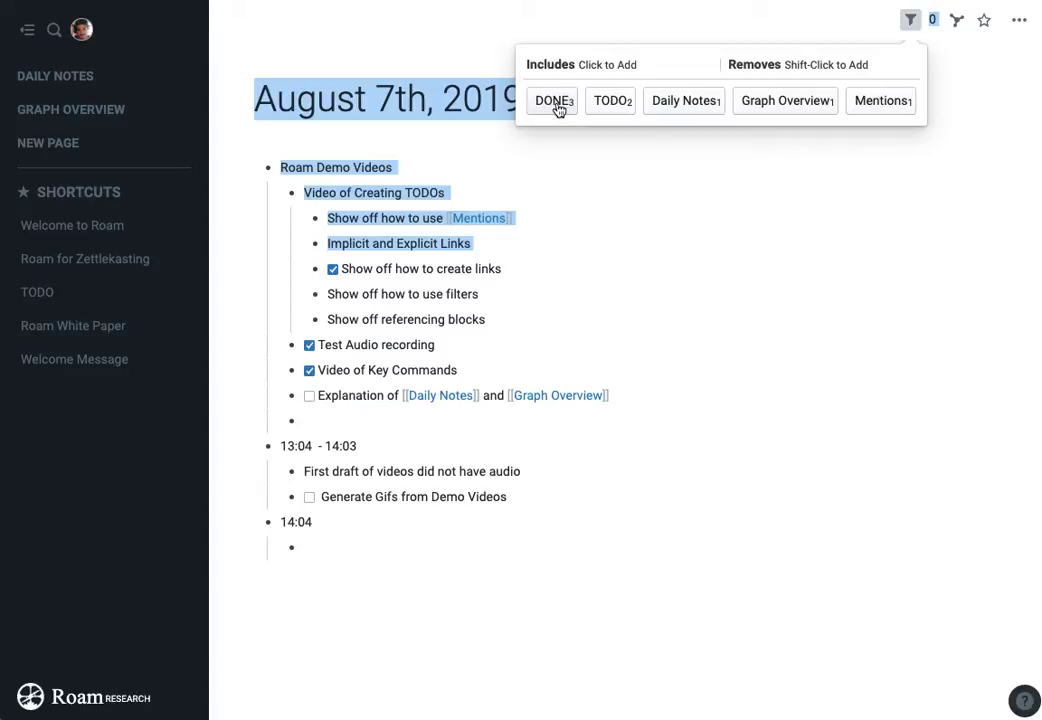
pyautogui.keyDown('shift'); pyautogui.click(556, 102); pyautogui.keyUp('shift')
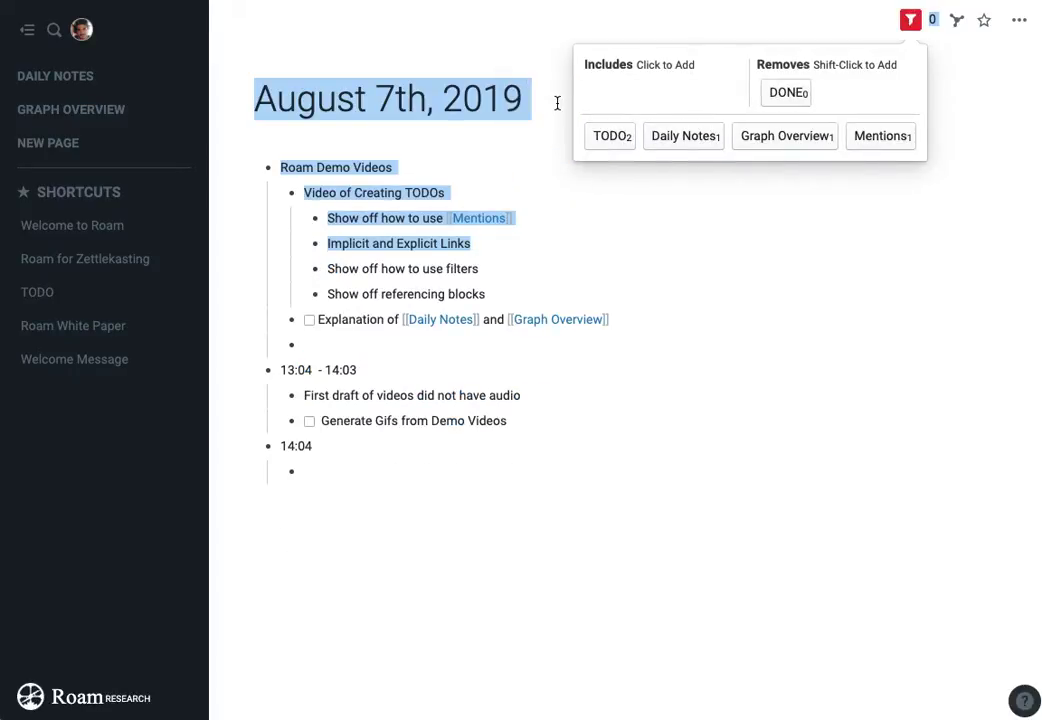
pyautogui.click(263, 214)
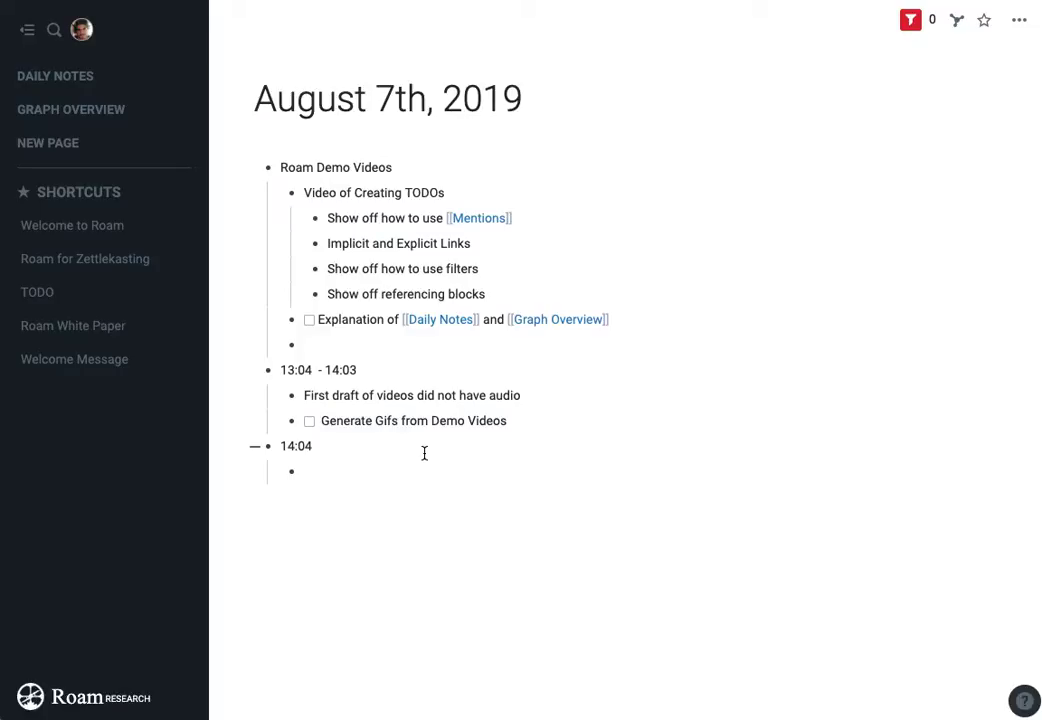
# Return to the Daily Notes stream and scroll through earlier days, then back to the top
pyautogui.click(50, 66)
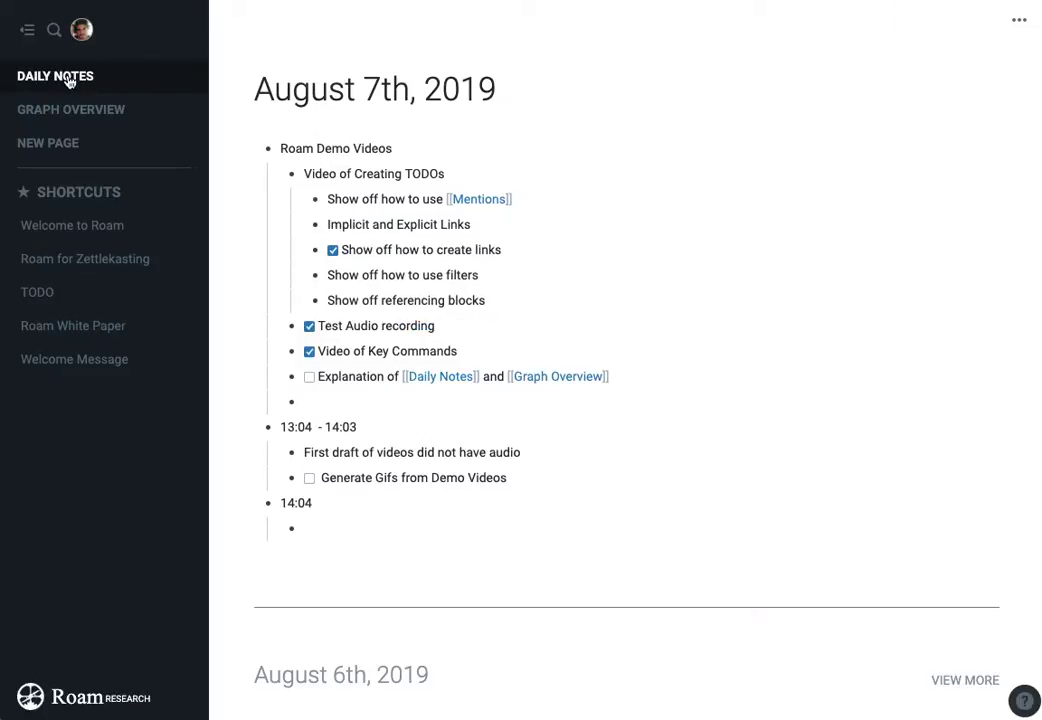
pyautogui.scroll(-3, 698, 532)
pyautogui.scroll(-10, 425, 678)
pyautogui.scroll(2, 425, 681)
pyautogui.scroll(-6, 438, 605)
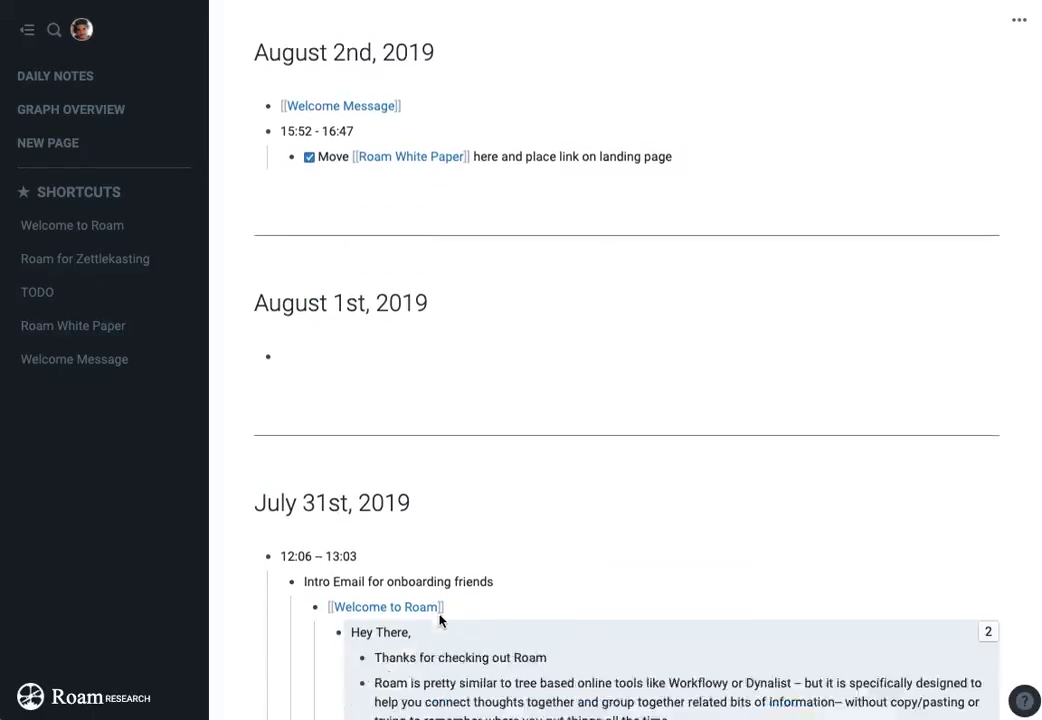
pyautogui.scroll(-2, 439, 615)
pyautogui.scroll(20, 439, 619)
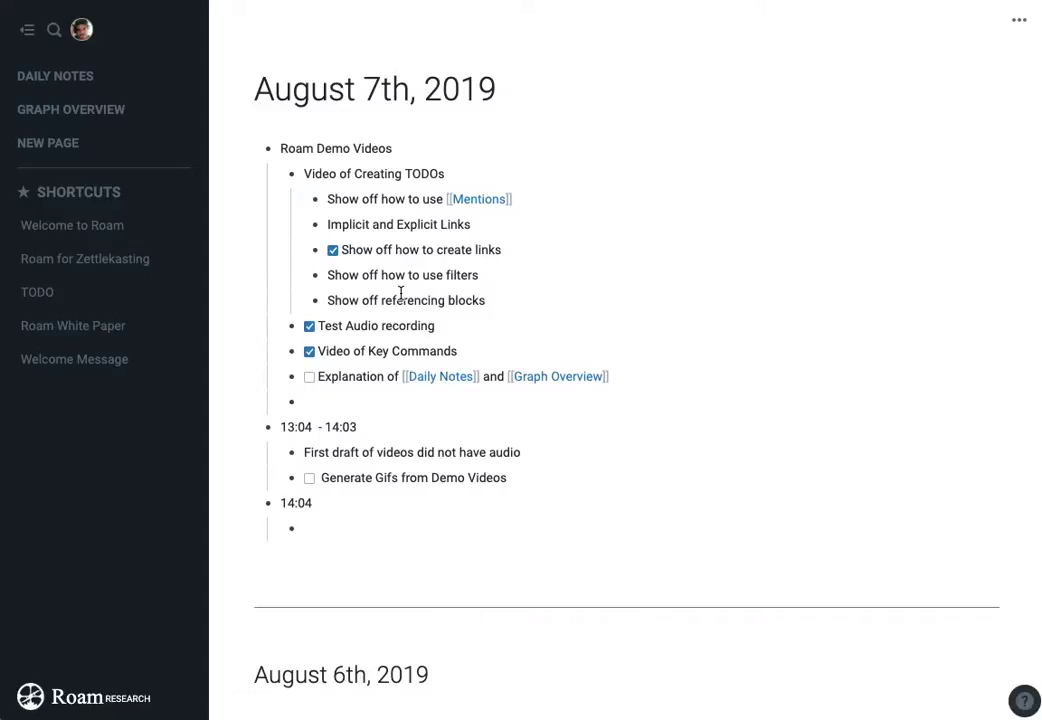
# Select all five items under Video of Creating TODOs and make them TODOs
pyautogui.click(502, 298)
pyautogui.moveTo(509, 302); pyautogui.dragTo(369, 280)
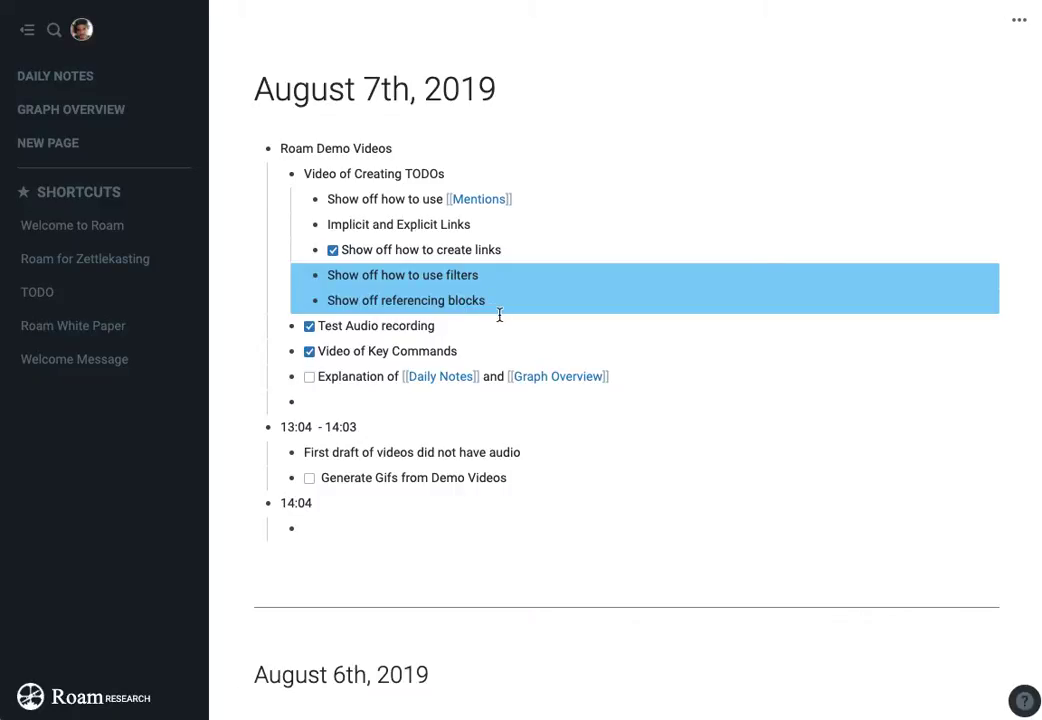
pyautogui.click(472, 298)
pyautogui.moveTo(502, 297); pyautogui.dragTo(364, 207)
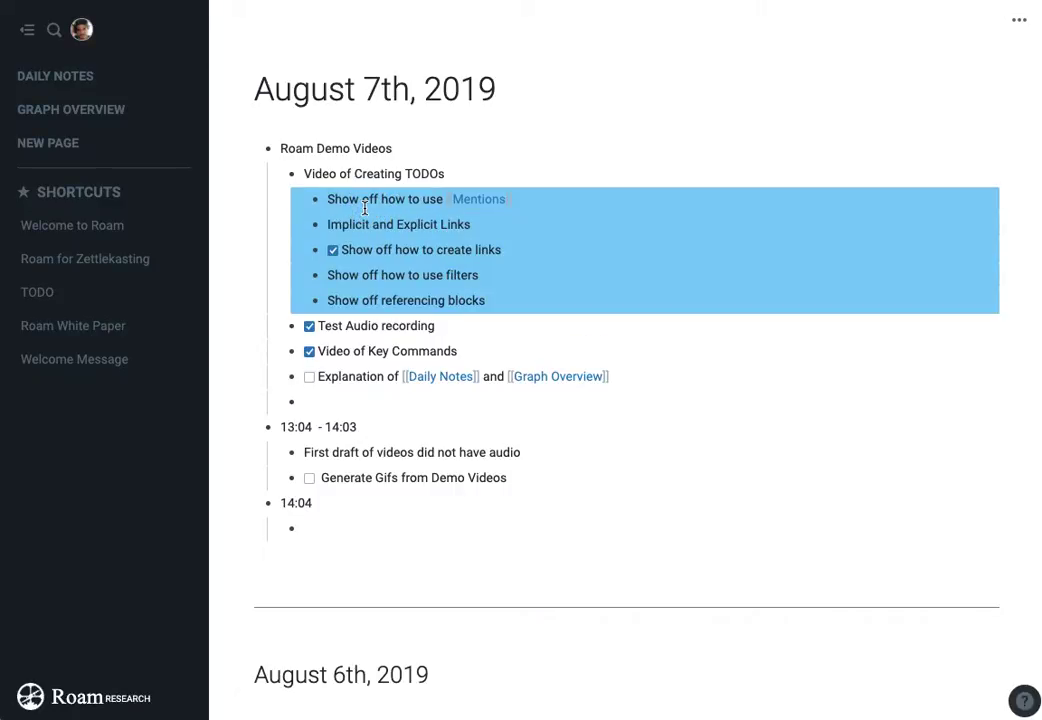
pyautogui.rightClick(587, 236)
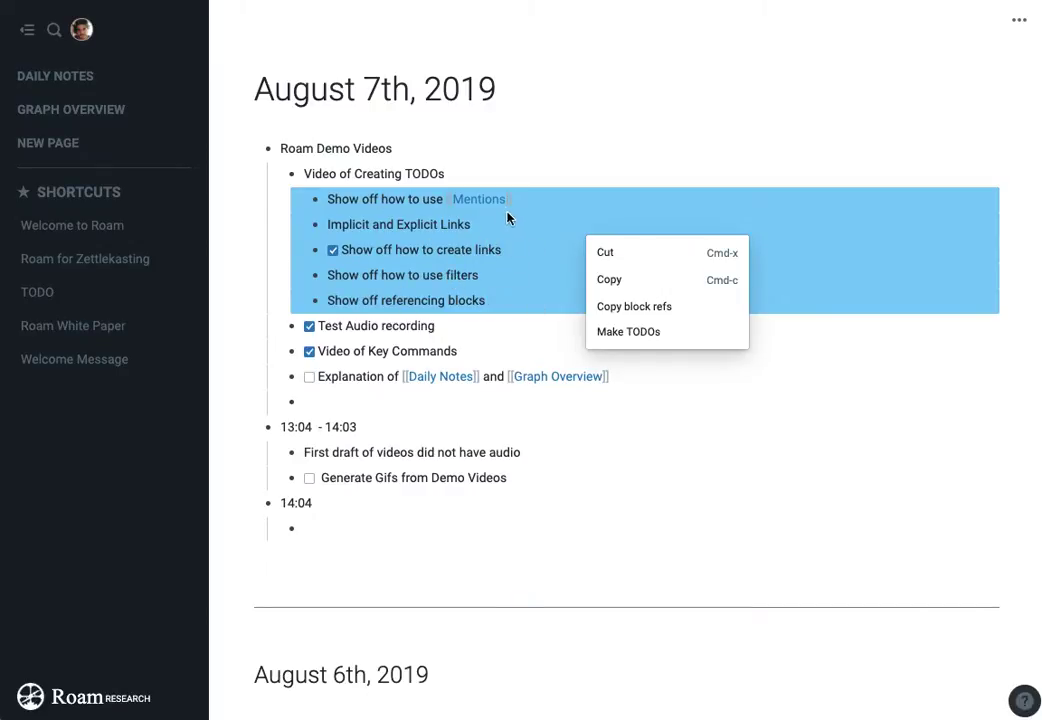
pyautogui.click(660, 338)
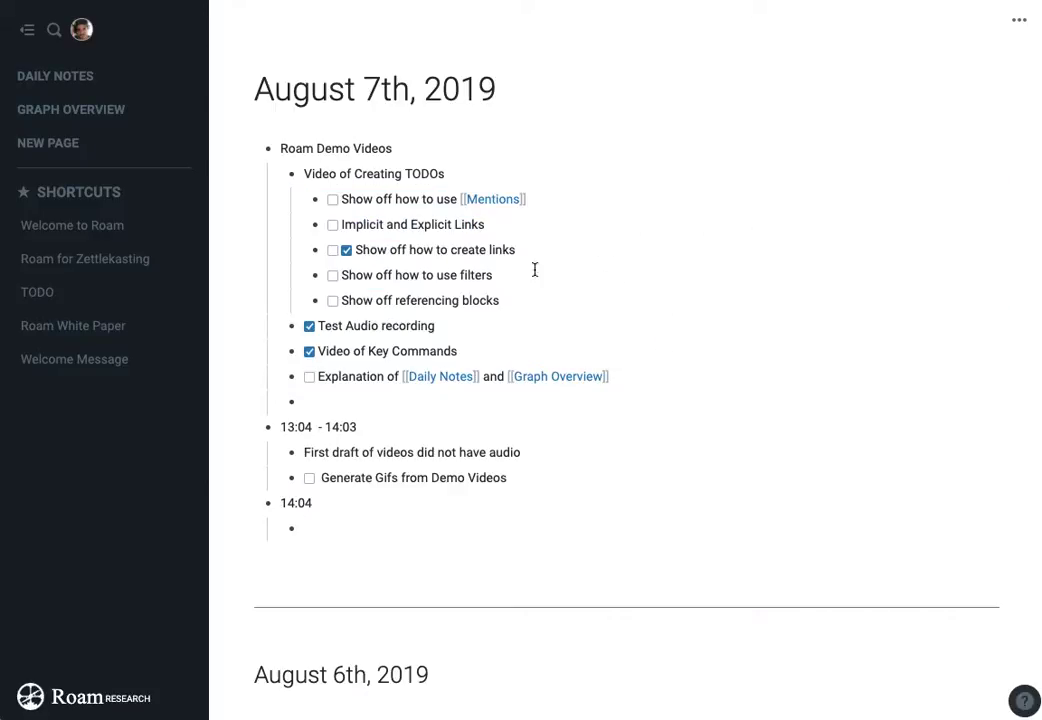
# Delete the duplicate {{[[TODO]]}} marker from the checked 'create links' item so it stays done
pyautogui.click(361, 249)
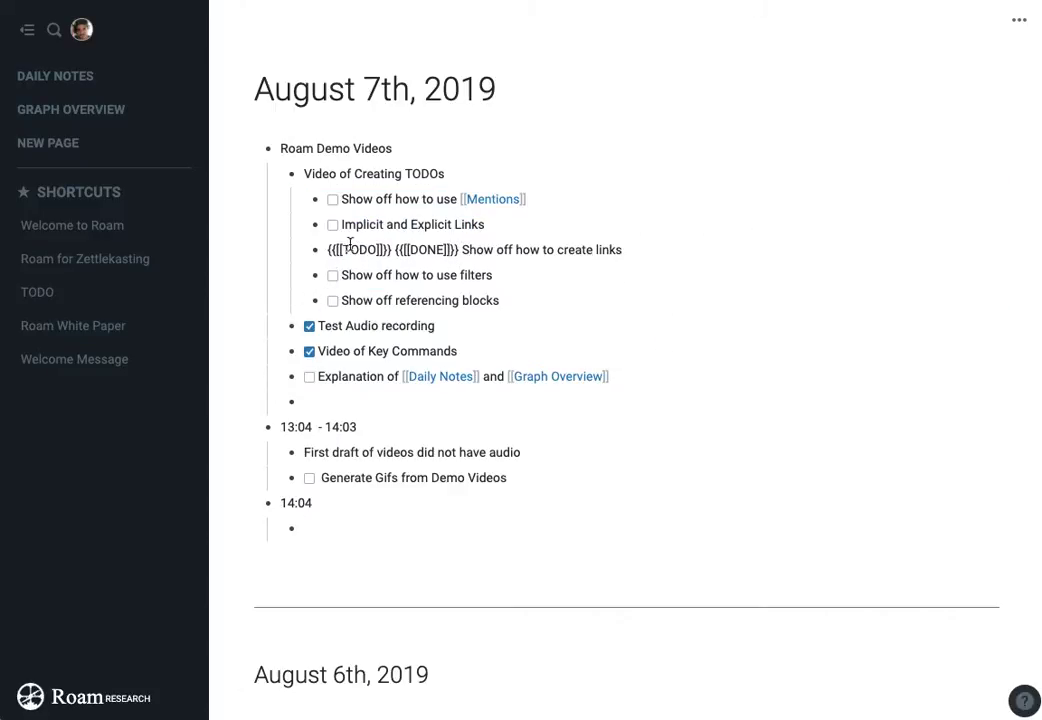
pyautogui.click(391, 249)
pyautogui.press('Right')
pyautogui.press('BackSpace')
pyautogui.press('BackSpace')
pyautogui.press('BackSpace')
pyautogui.press('BackSpace')
pyautogui.press('BackSpace')
pyautogui.press('BackSpace')
pyautogui.press('BackSpace')
pyautogui.press('BackSpace')
pyautogui.press('BackSpace')
pyautogui.press('BackSpace')
pyautogui.press('BackSpace')
pyautogui.press('BackSpace')
pyautogui.press('BackSpace')
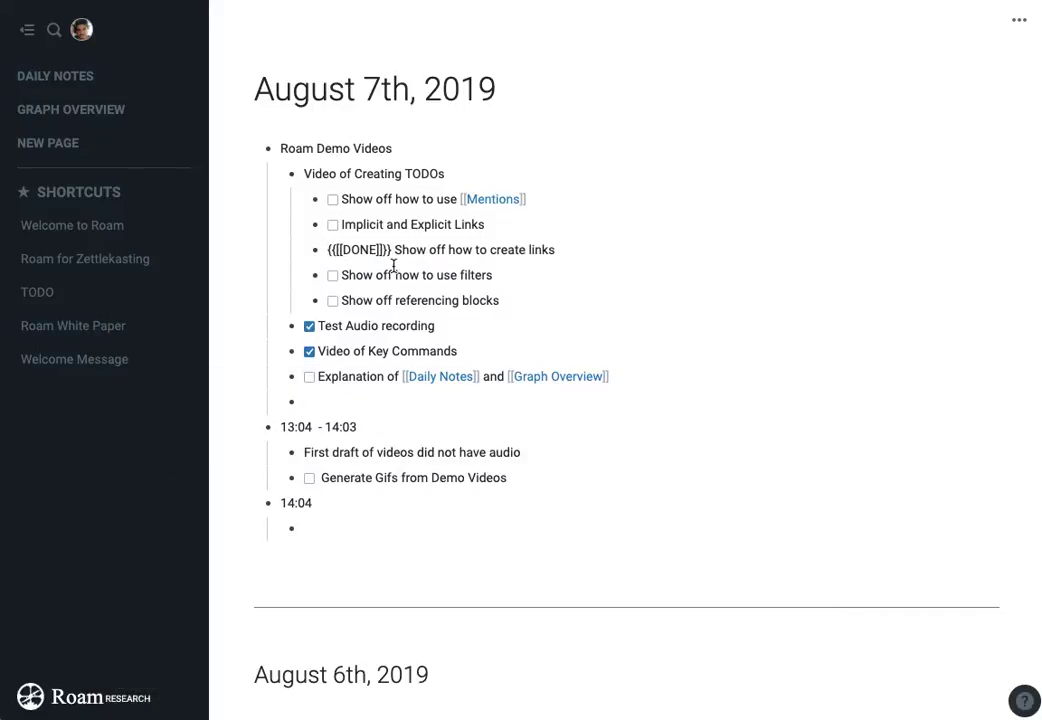
pyautogui.click(226, 273)
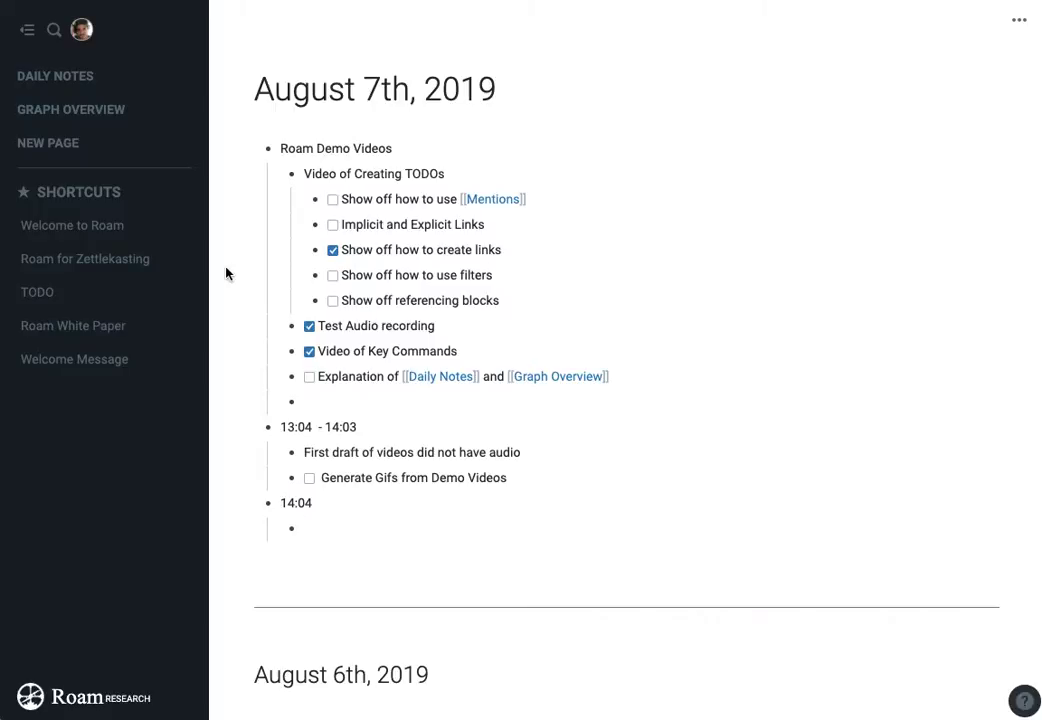
# Make the 'Video of Creating TODOs' block a TODO via its bullet's Make TODO action
pyautogui.click(295, 178)
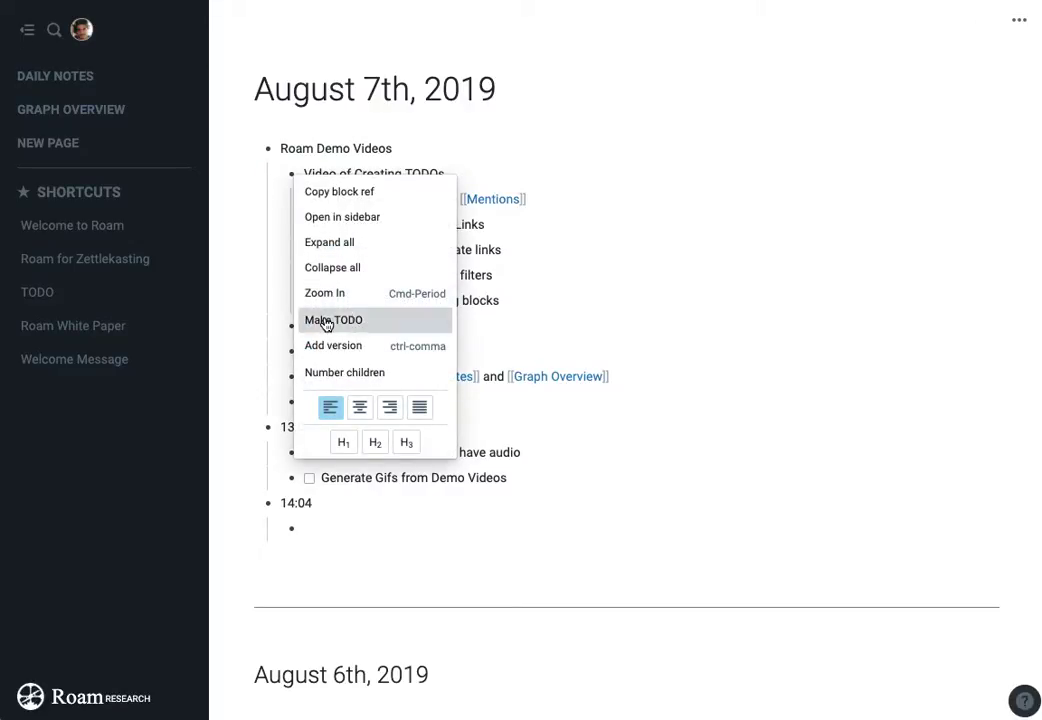
pyautogui.click(326, 321)
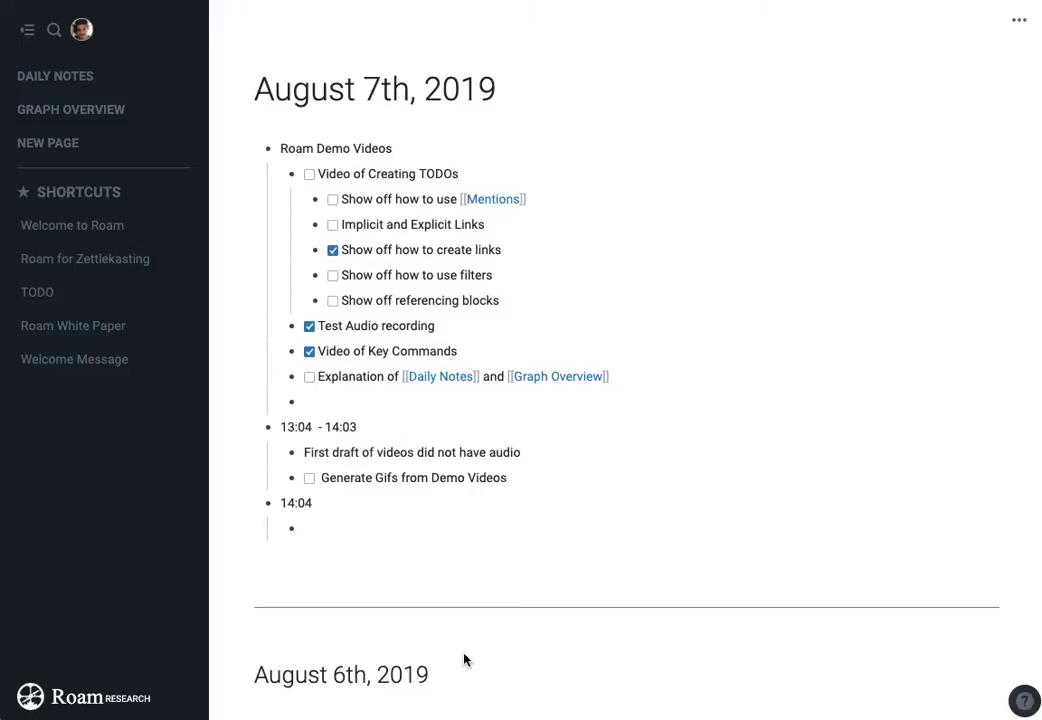
# Search the graph for 'Todo' and open the TODO page with its 11 mentions
pyautogui.click(442, 148)
pyautogui.press('super+u')
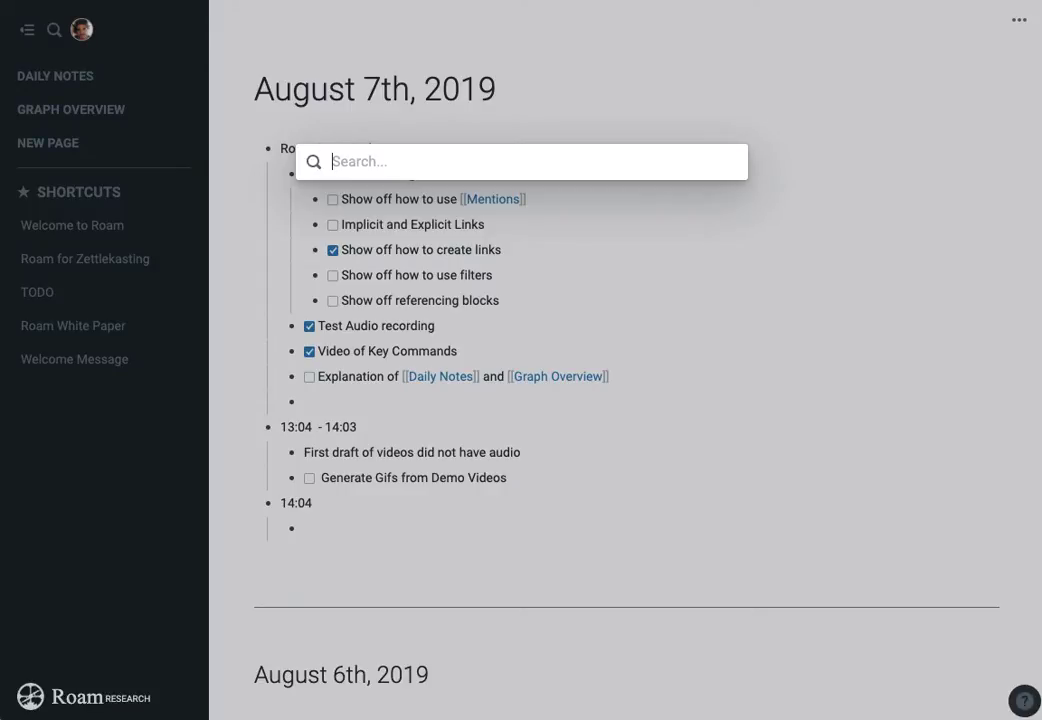
pyautogui.write('Tod')
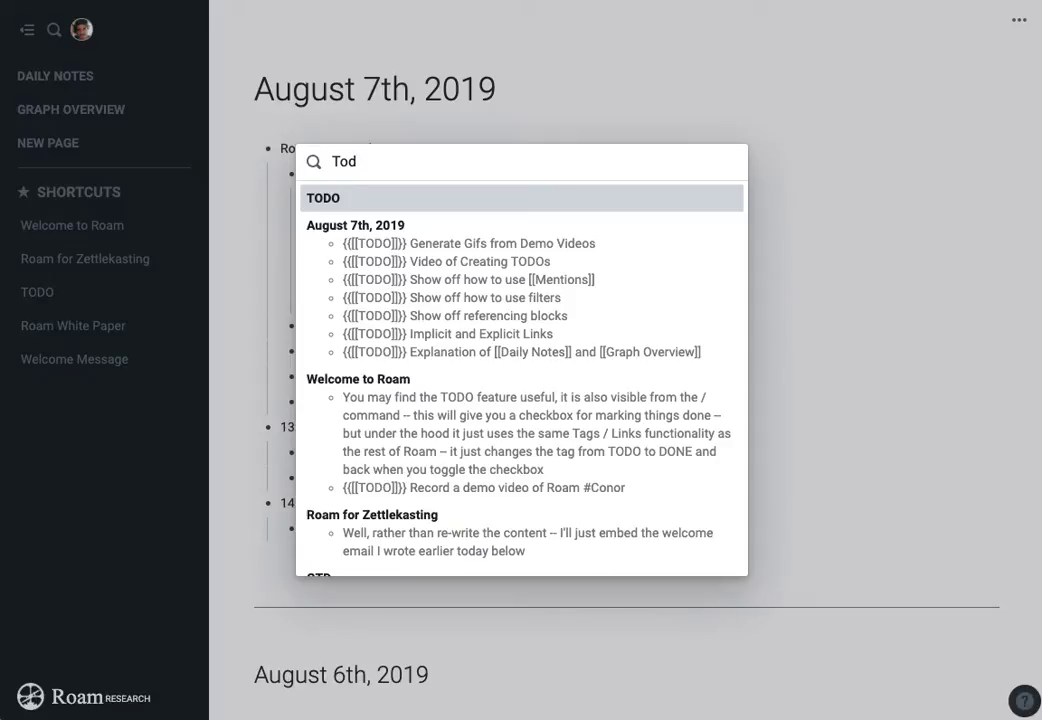
pyautogui.press('Down')
pyautogui.press('Down')
pyautogui.press('Down')
pyautogui.press('Down')
pyautogui.press('Down')
pyautogui.press('Down')
pyautogui.press('Down')
pyautogui.press('Up')
pyautogui.press('Up')
pyautogui.press('Up')
pyautogui.press('Up')
pyautogui.press('Up')
pyautogui.press('Up')
pyautogui.press('Up')
pyautogui.write('o')
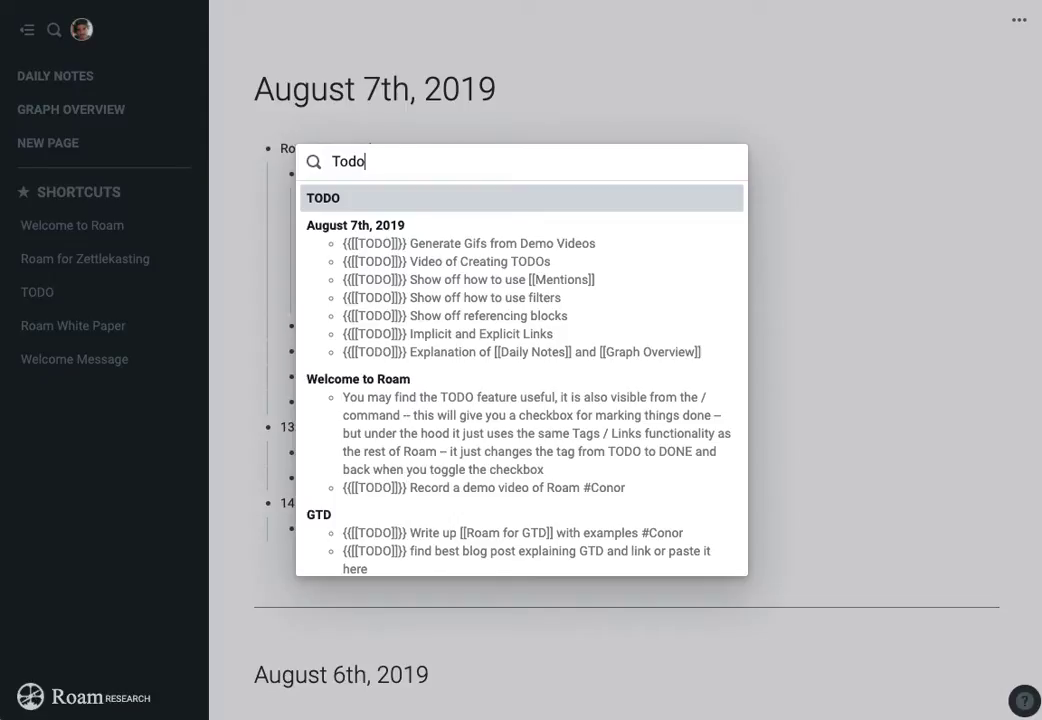
pyautogui.press('Return')
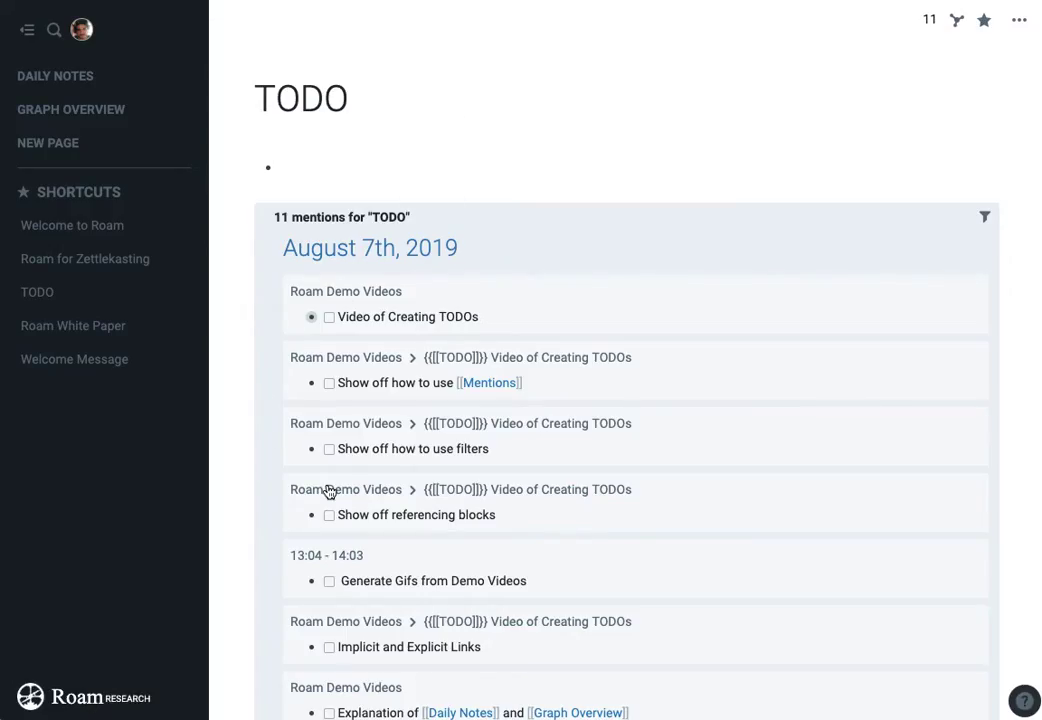
# Scroll through the TODO mentions and collapse the '2 Unlinked References' section
pyautogui.scroll(-4, 328, 492)
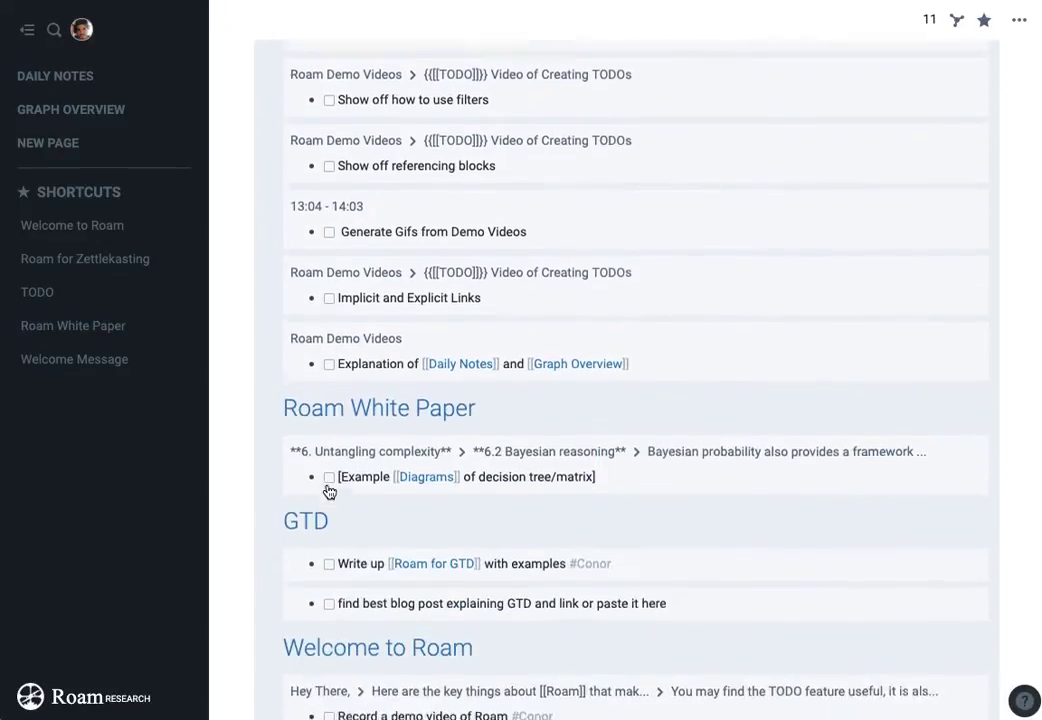
pyautogui.scroll(3, 328, 492)
pyautogui.scroll(-1, 328, 492)
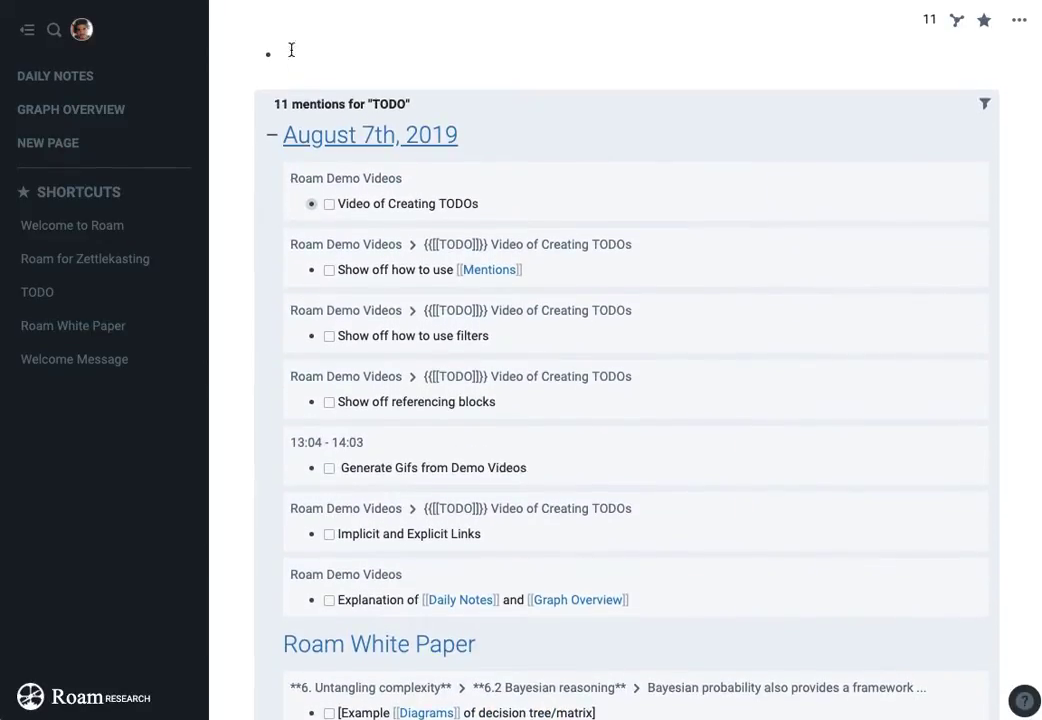
pyautogui.scroll(-3, 368, 374)
pyautogui.scroll(-5, 368, 374)
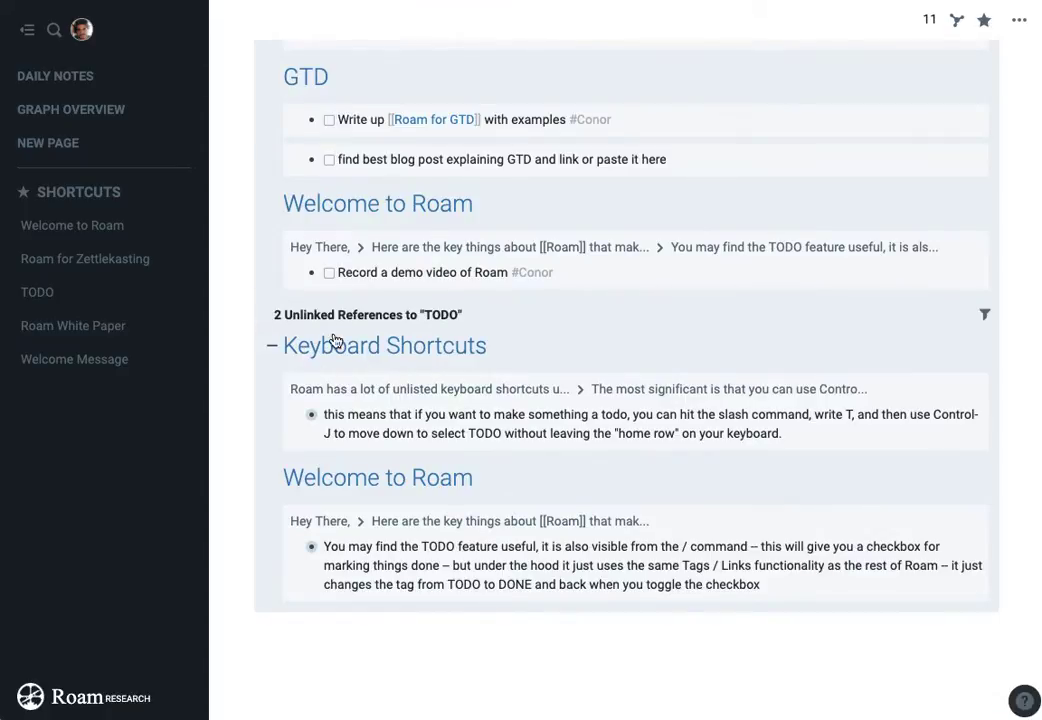
pyautogui.scroll(15, 460, 316)
pyautogui.scroll(-12, 458, 318)
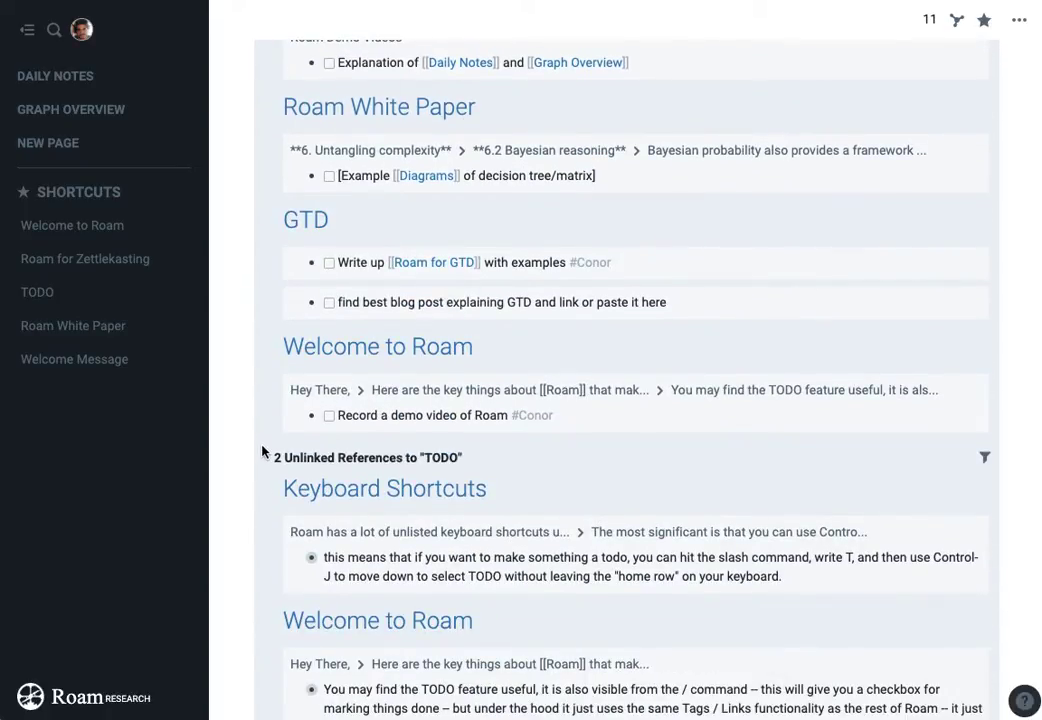
pyautogui.click(270, 458)
pyautogui.scroll(5, 439, 518)
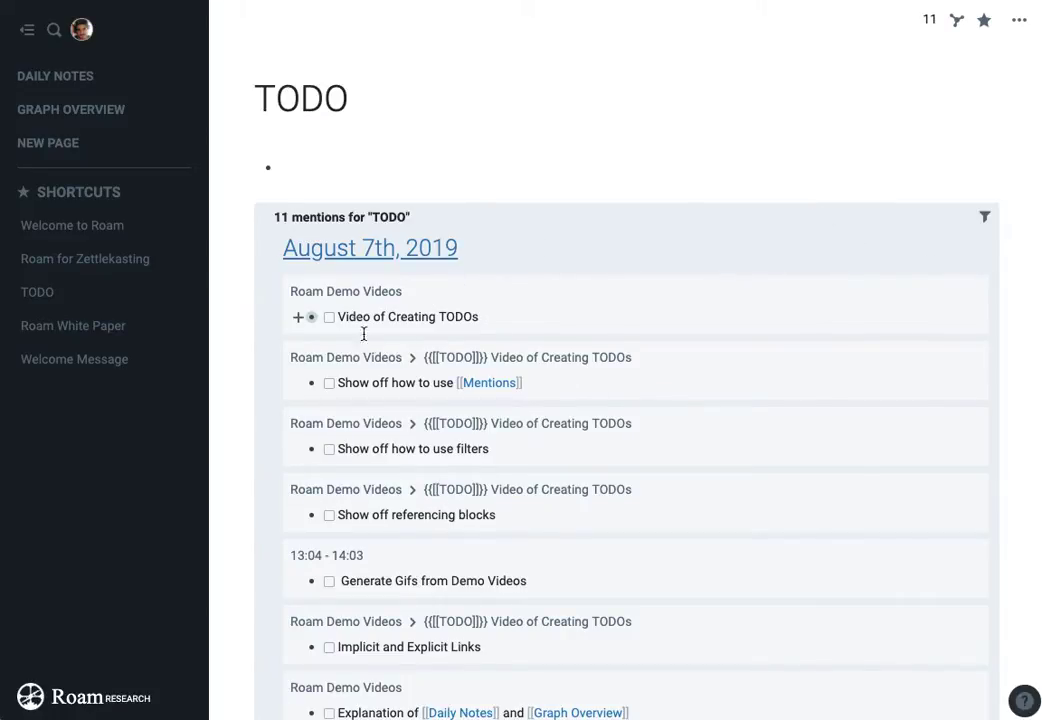
# Filter the TODO mentions to those tagged Conor, then remove that filter
pyautogui.click(985, 217)
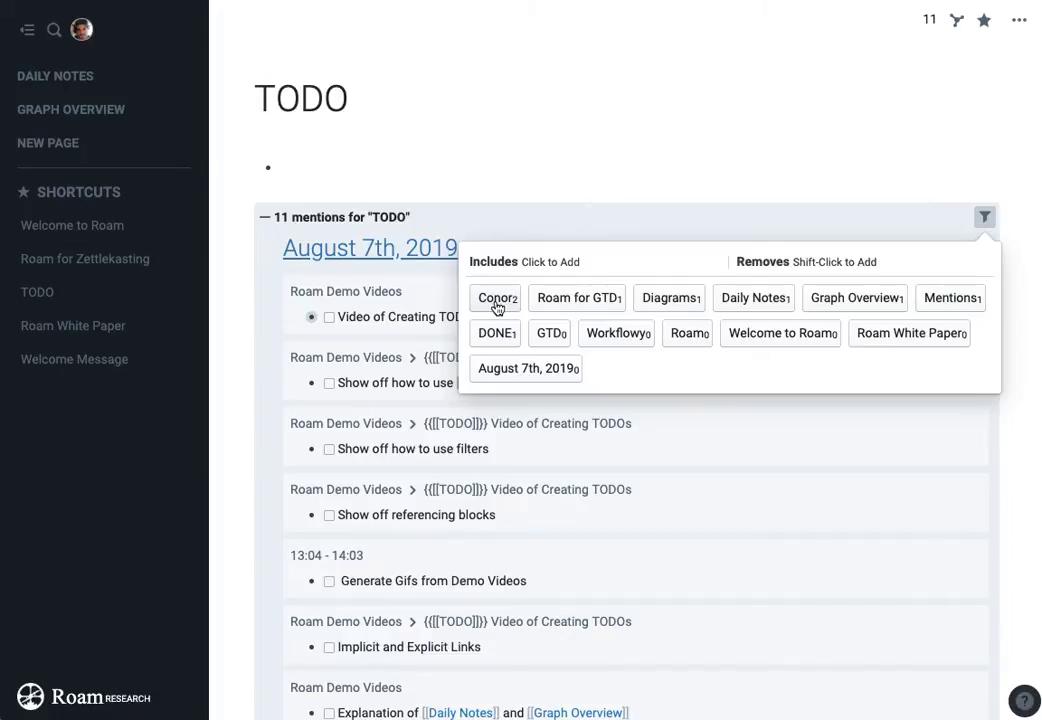
pyautogui.click(497, 308)
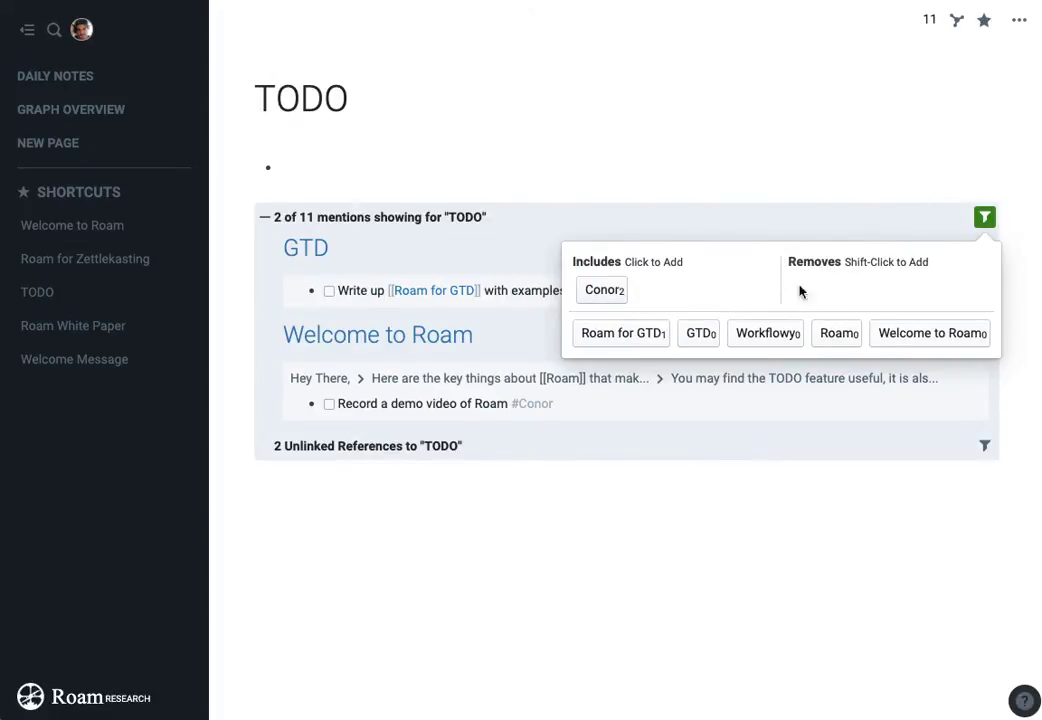
pyautogui.click(988, 224)
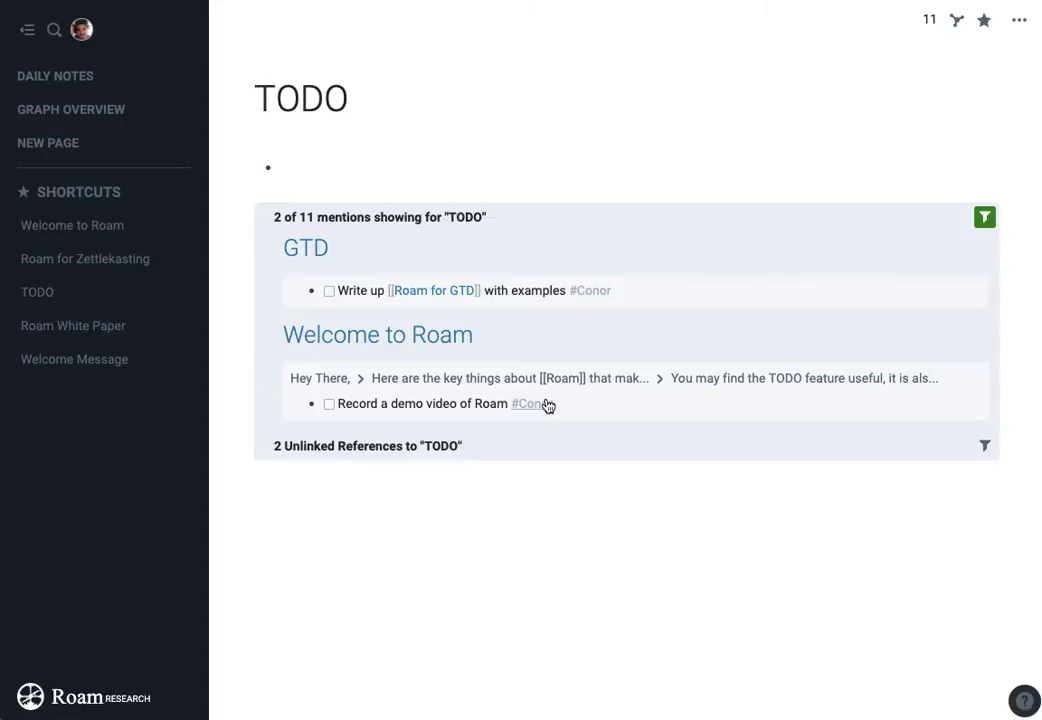
pyautogui.click(983, 218)
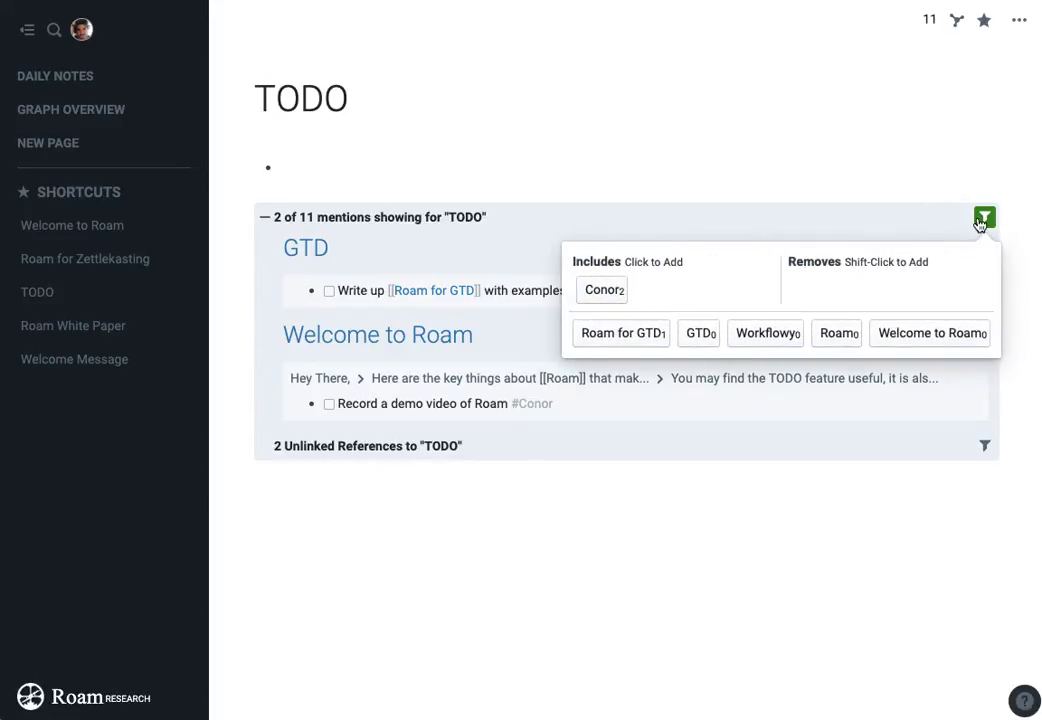
pyautogui.click(606, 291)
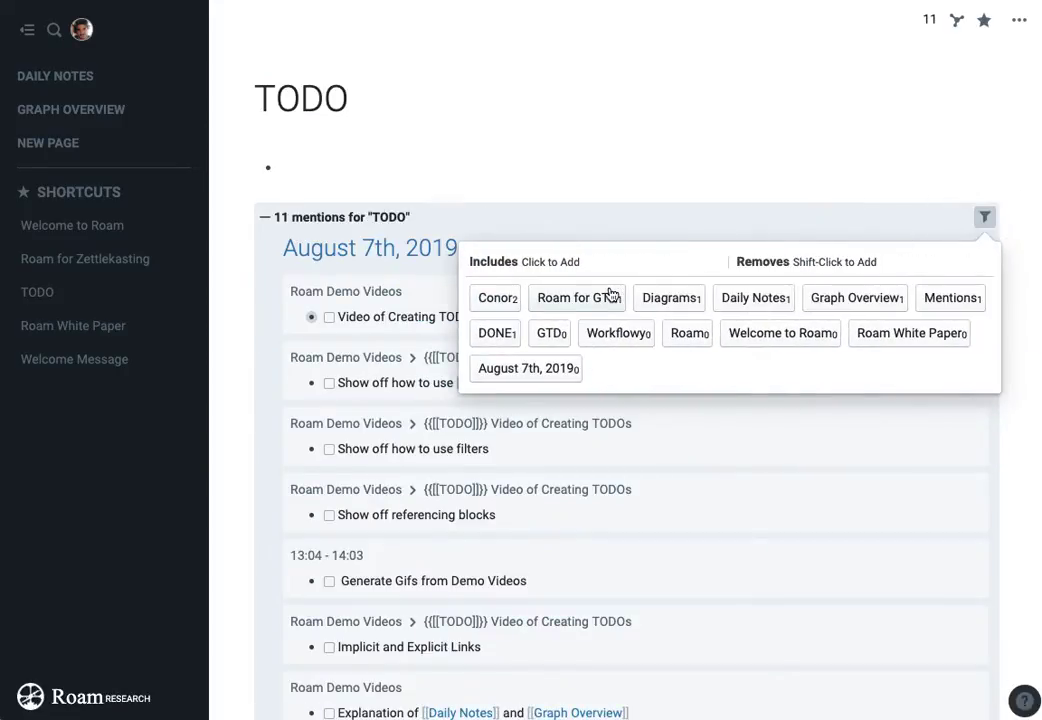
# Toggle the Diagrams and Roam White Paper filters on and off, leaving all mentions shown
pyautogui.click(687, 297)
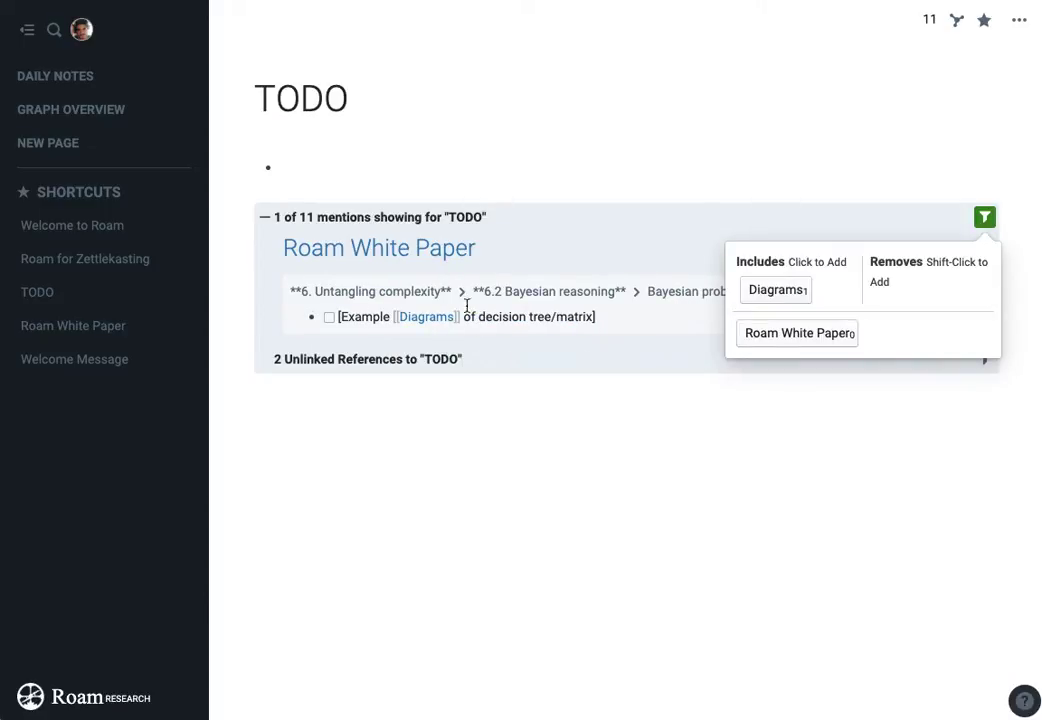
pyautogui.moveTo(520, 715)
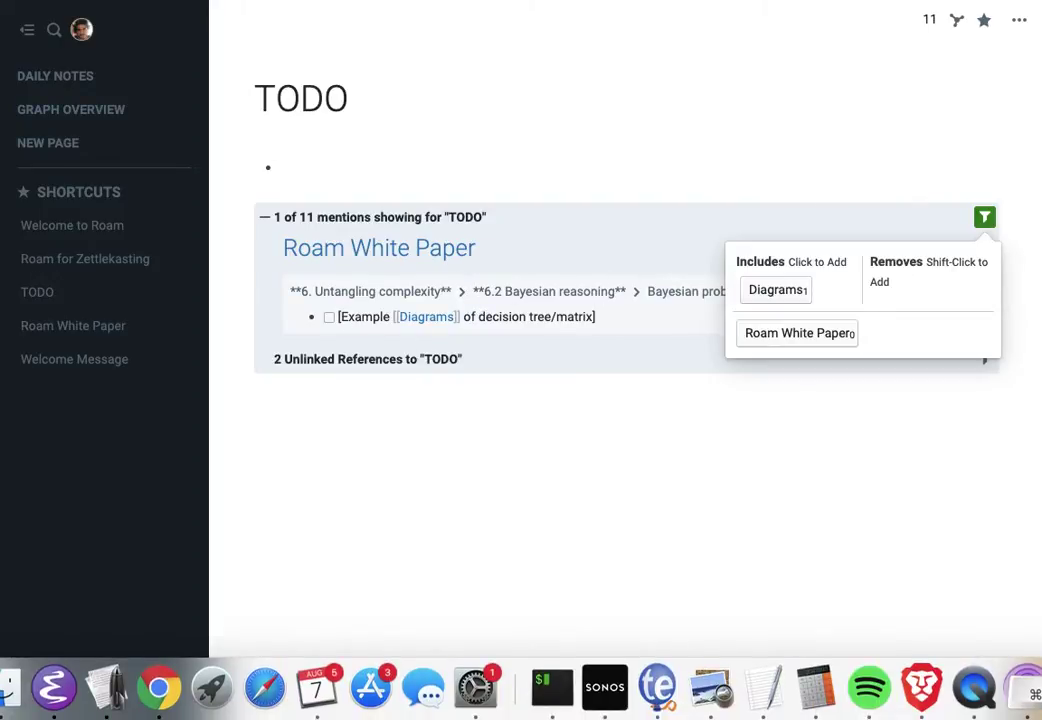
pyautogui.click(778, 294)
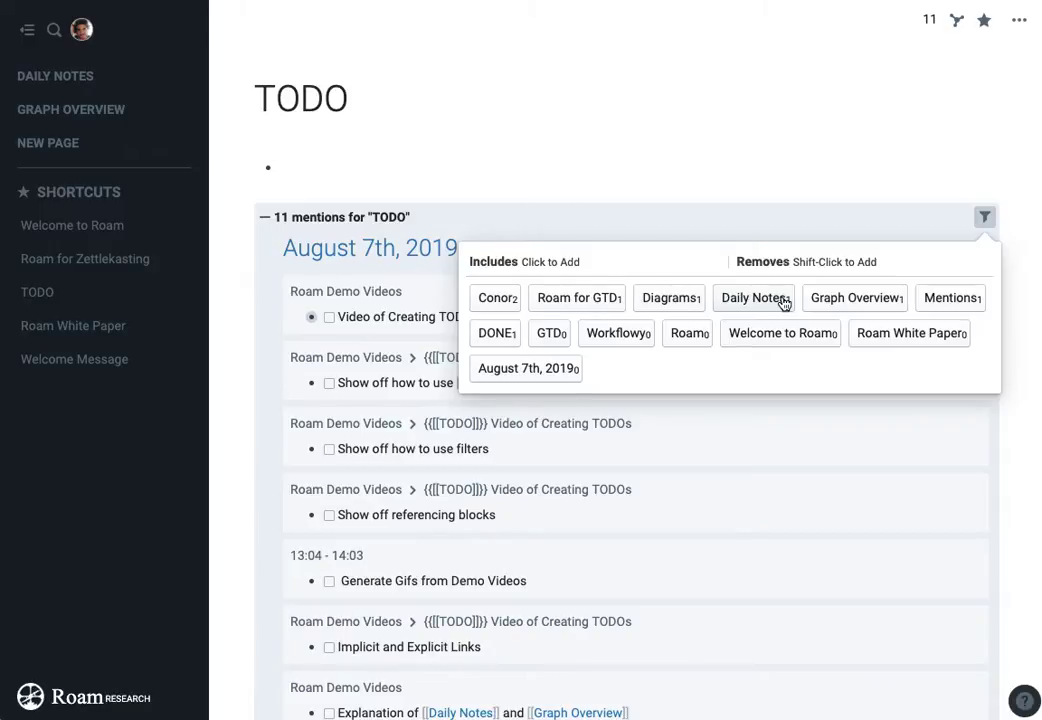
pyautogui.click(895, 334)
pyautogui.click(765, 290)
pyautogui.click(372, 578)
pyautogui.click(272, 586)
pyautogui.click(984, 216)
# Wrap the 'Roam Demo Videos' parent text in [[ ]] to make it a page link, then open it
pyautogui.click(388, 290)
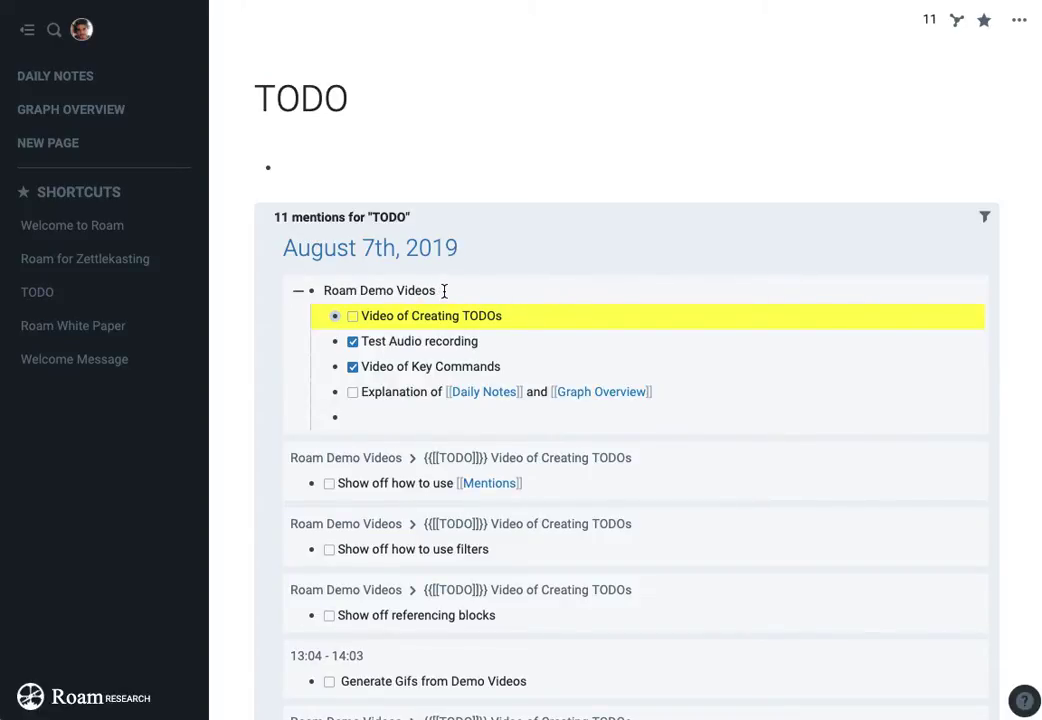
pyautogui.moveTo(440, 290); pyautogui.dragTo(323, 294)
pyautogui.press('[')
pyautogui.press('[')
pyautogui.click(276, 383)
pyautogui.click(398, 290)
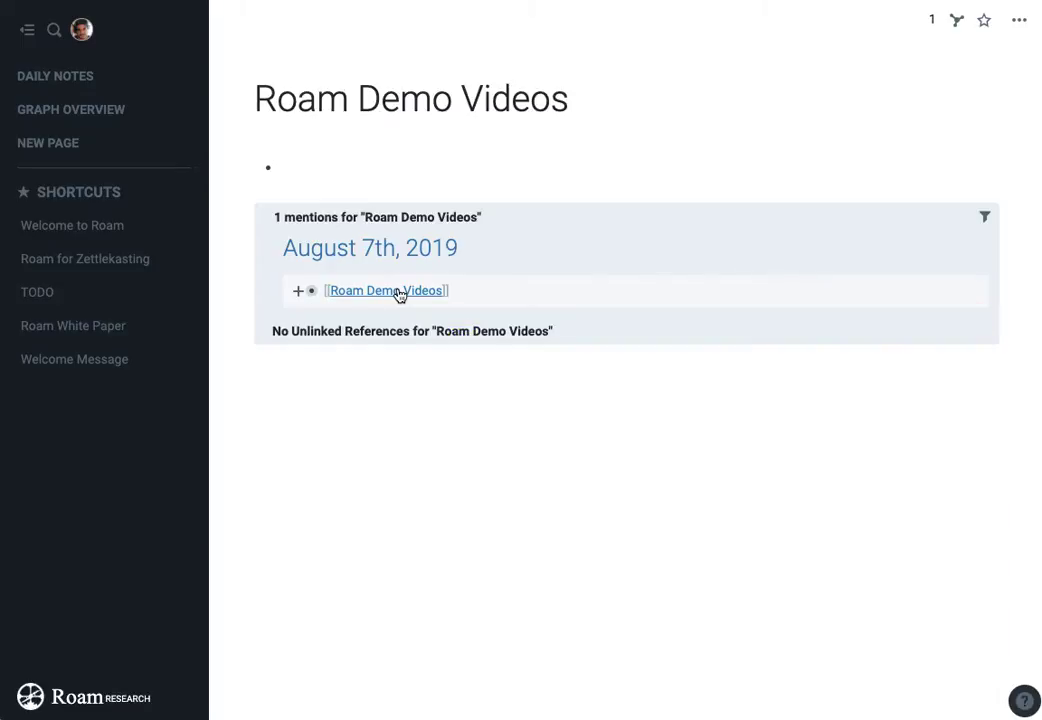
pyautogui.click(297, 291)
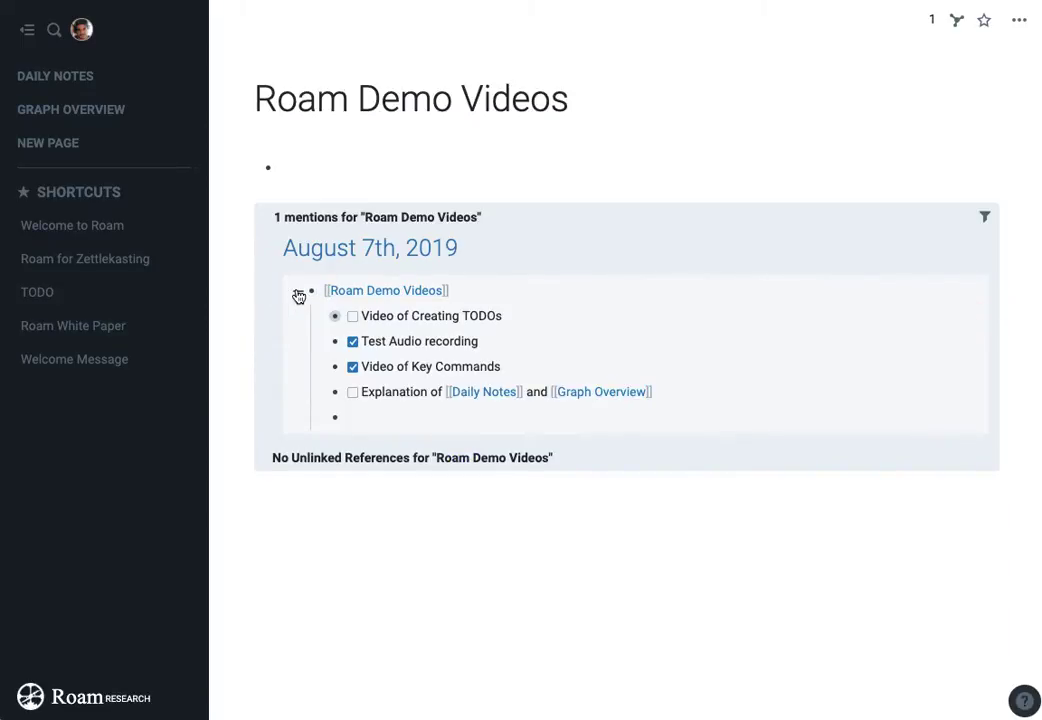
pyautogui.click(309, 160)
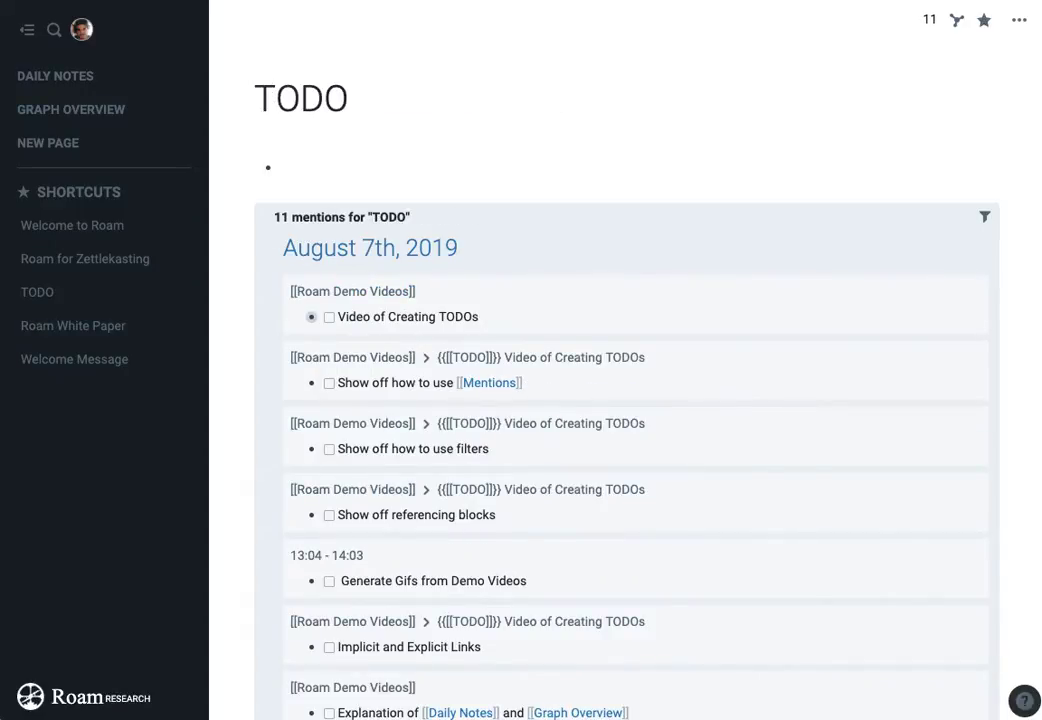
# Filter the TODO mentions to show only those under Roam Demo Videos
pyautogui.click(985, 220)
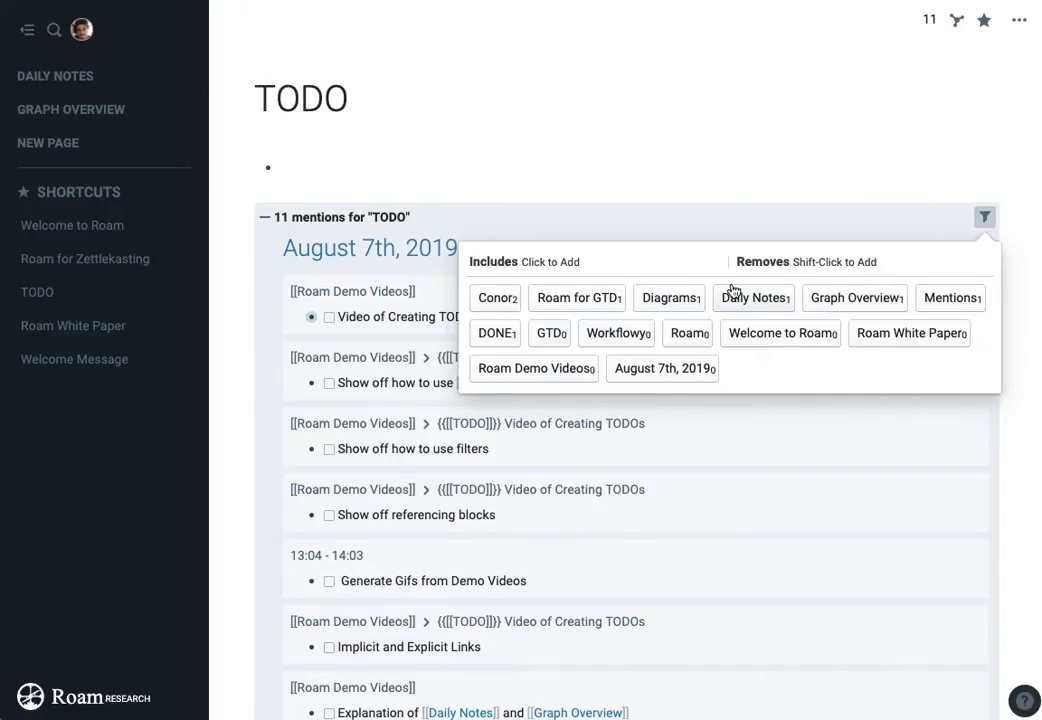
pyautogui.click(555, 369)
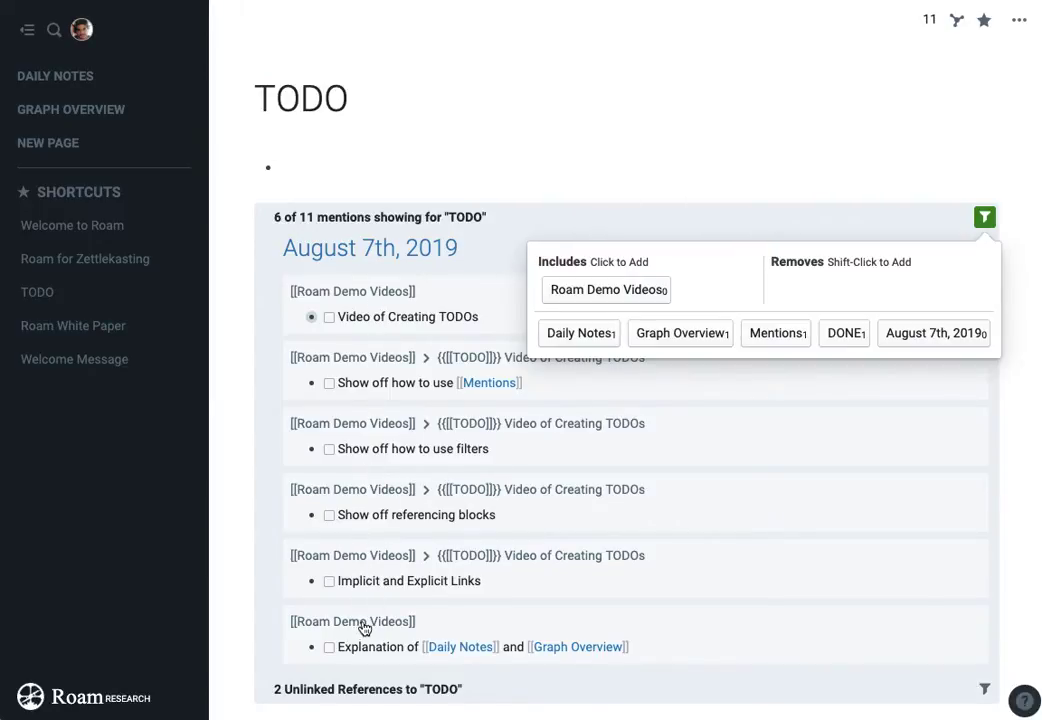
pyautogui.click(779, 179)
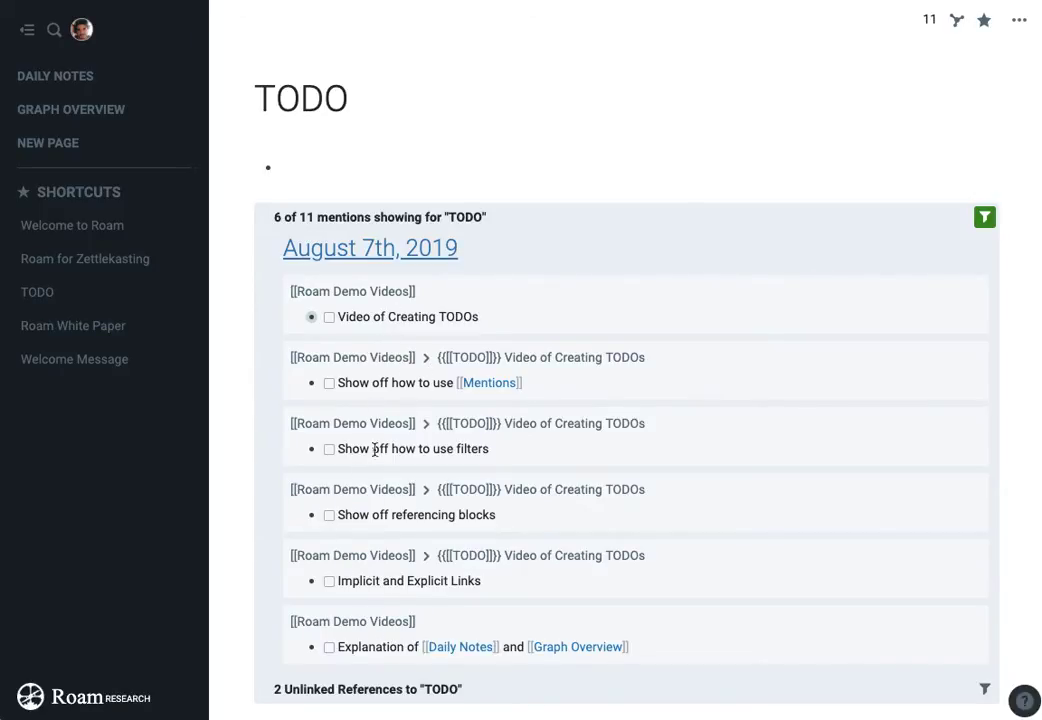
# Mark 'Show off how to use filters', 'Show off how to use Mentions' and 'Implicit and Explicit Links' as done
pyautogui.click(329, 450)
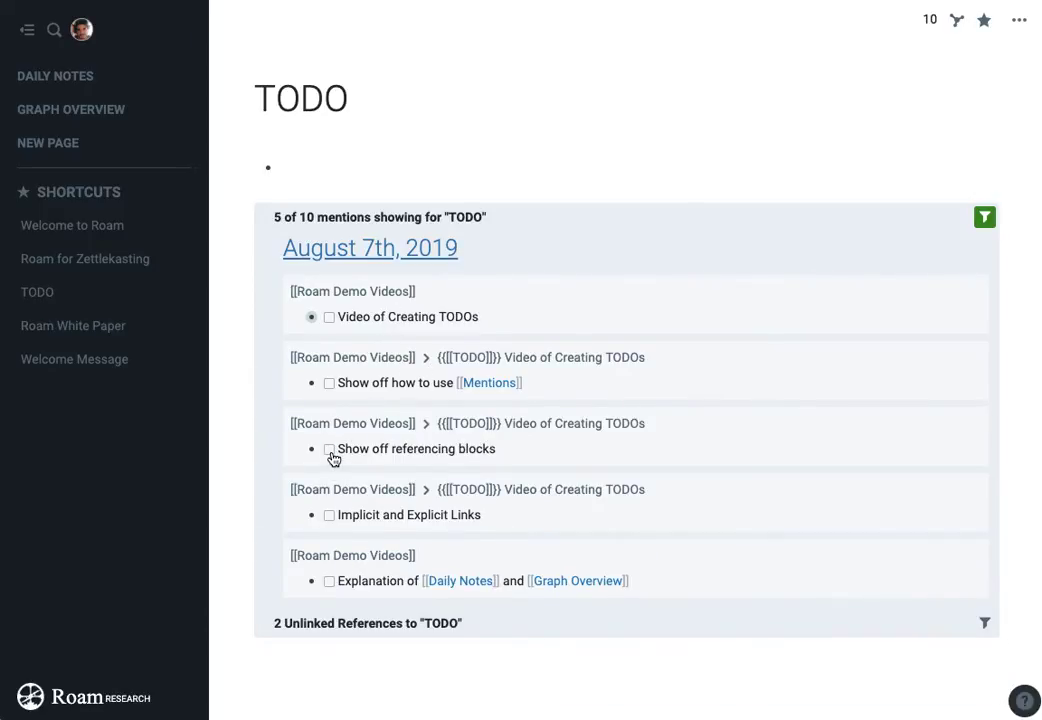
pyautogui.click(330, 385)
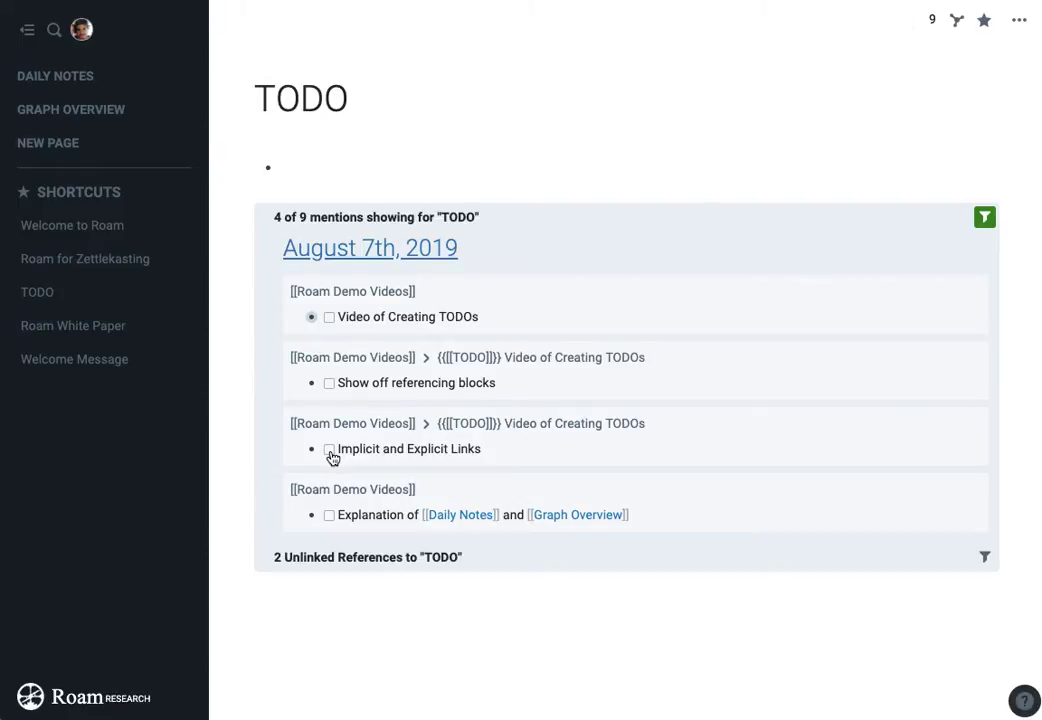
pyautogui.click(329, 450)
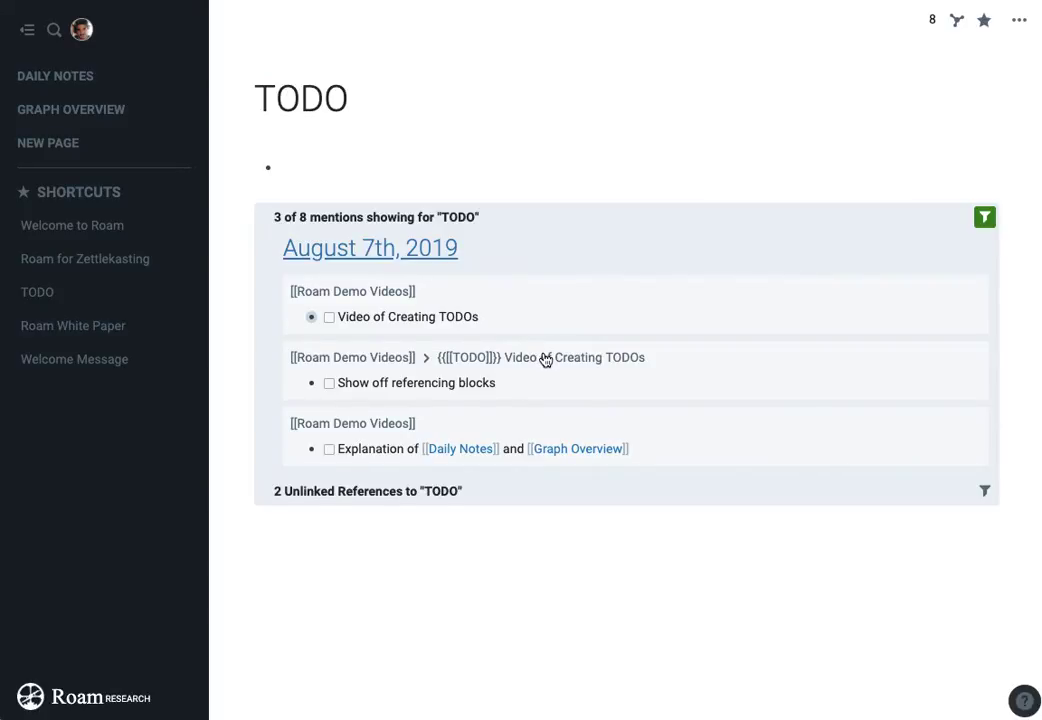
# Under the 14:04 timestamp on August 7th, embed the 'Show off referencing blocks' TODO via {{embed: ((block))}}
pyautogui.click(88, 88)
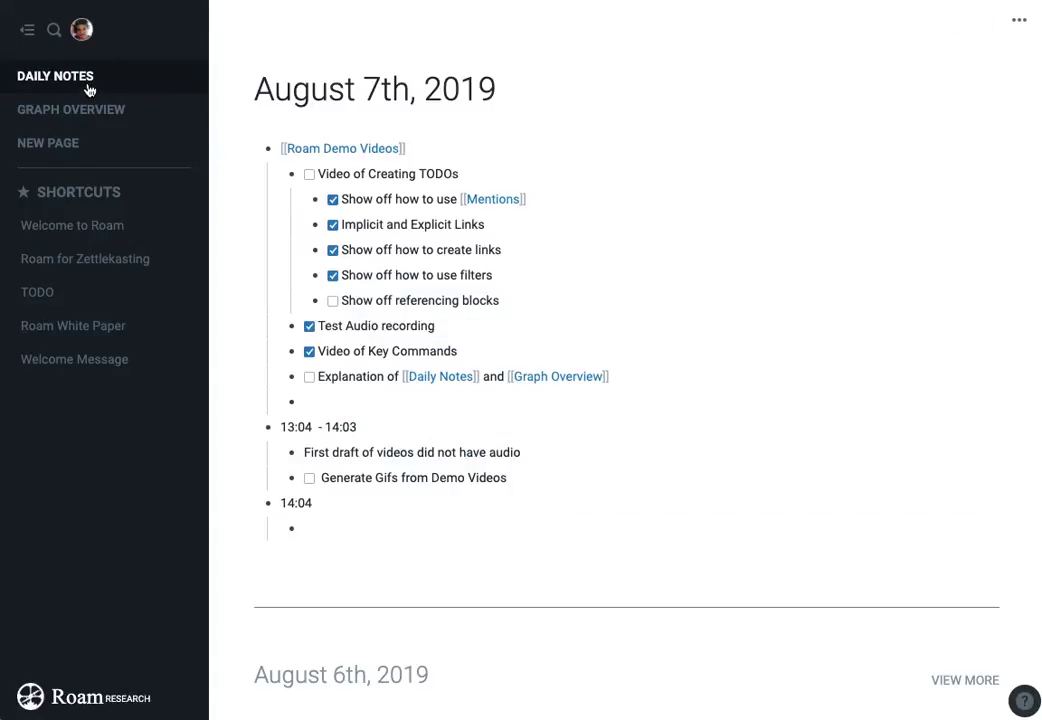
pyautogui.click(346, 530)
pyautogui.write('/b')
pyautogui.hotkey('ctrl', 'j')
pyautogui.hotkey('ctrl', 'j')
pyautogui.press('Return')
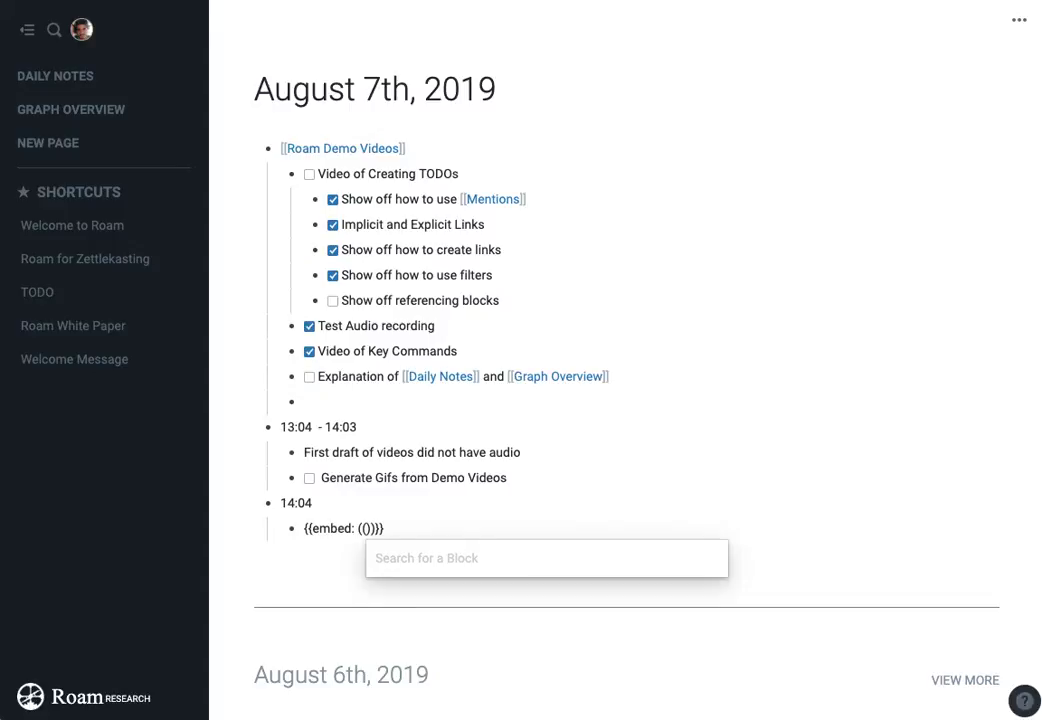
pyautogui.write('show')
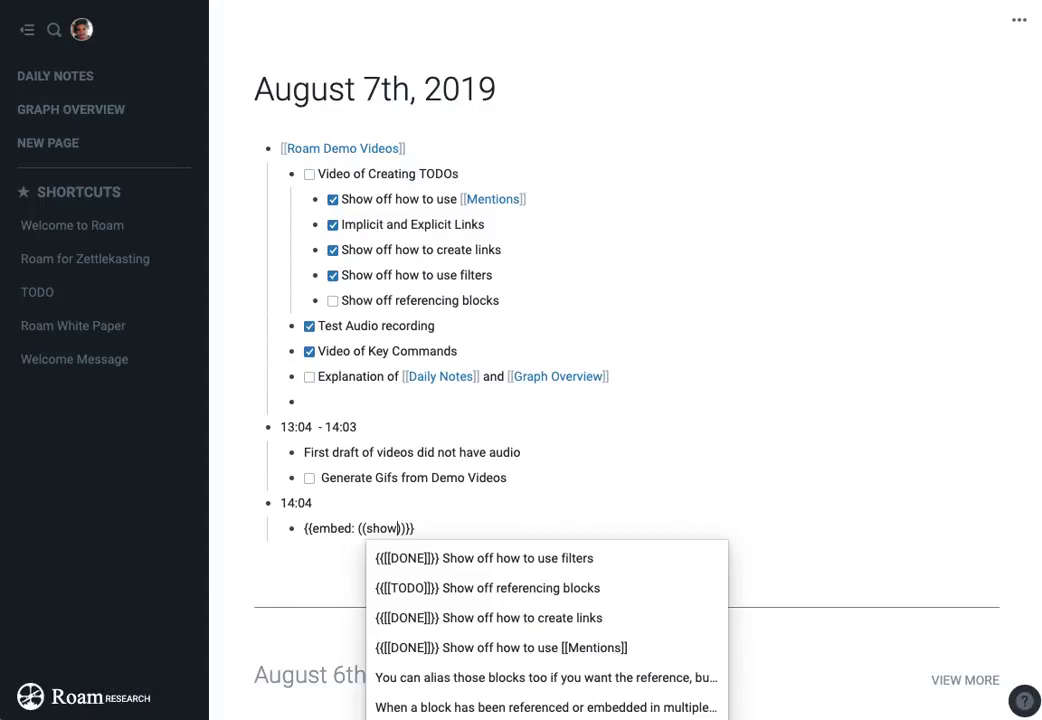
pyautogui.hotkey('ctrl', 'j')
pyautogui.hotkey('ctrl', 'j')
pyautogui.press('Return')
pyautogui.press('Right')
pyautogui.press('Right')
pyautogui.press('Return')
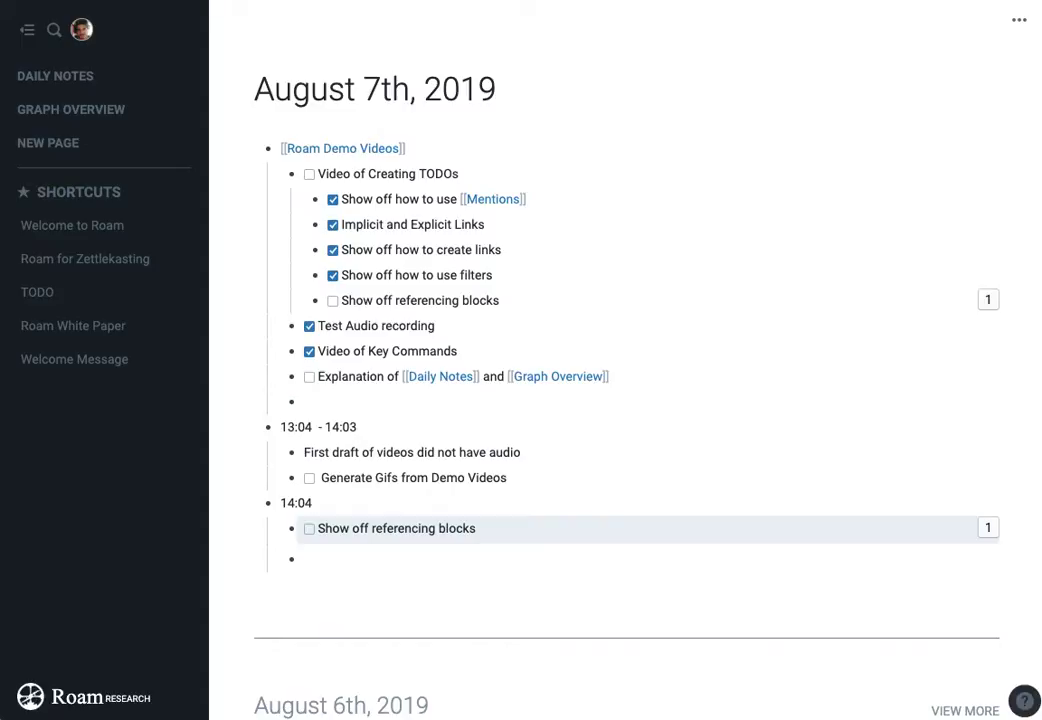
# Inspect the embedded TODO's original block and its references in the Roam Demo Videos outline
pyautogui.click(391, 528)
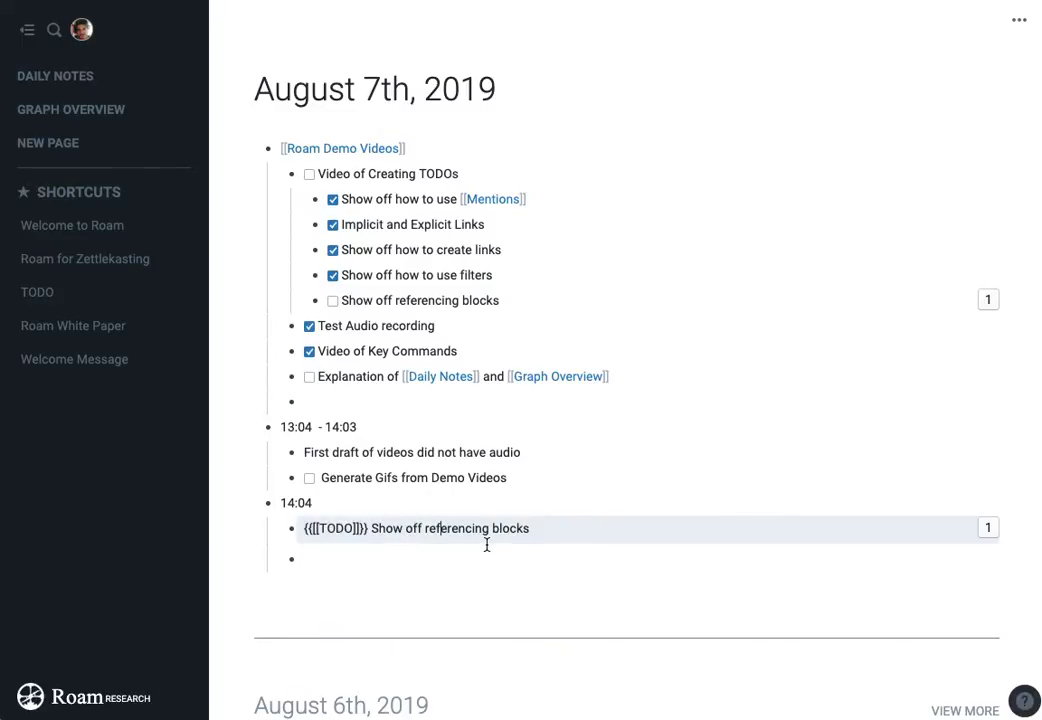
pyautogui.click(428, 300)
pyautogui.click(347, 678)
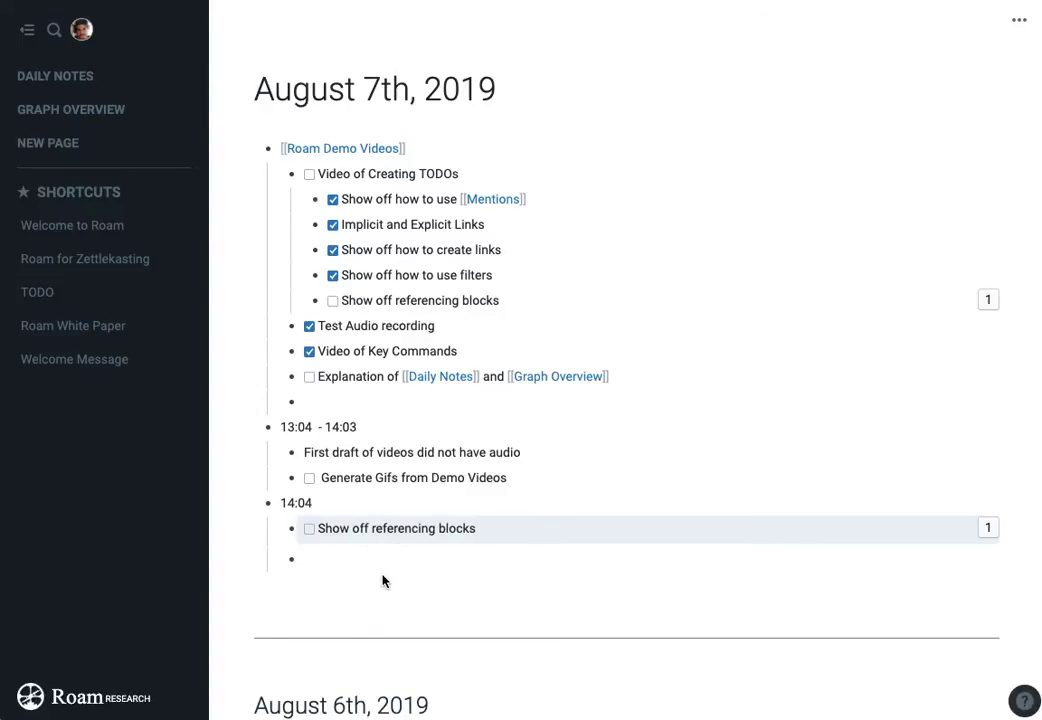
pyautogui.click(989, 534)
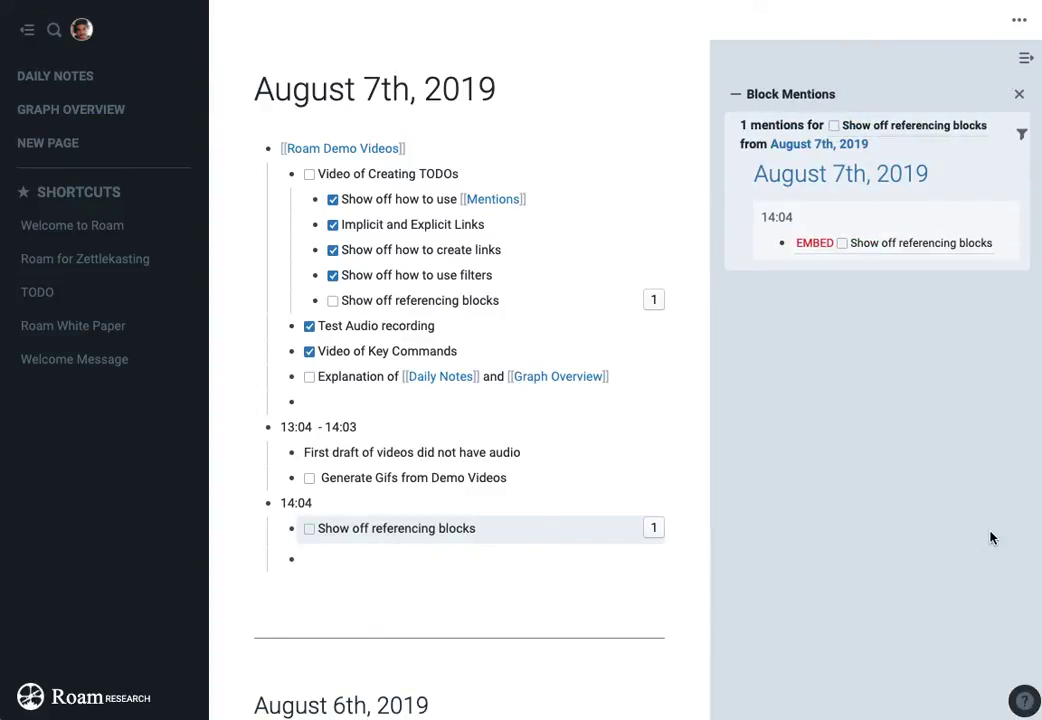
pyautogui.click(894, 134)
pyautogui.click(828, 161)
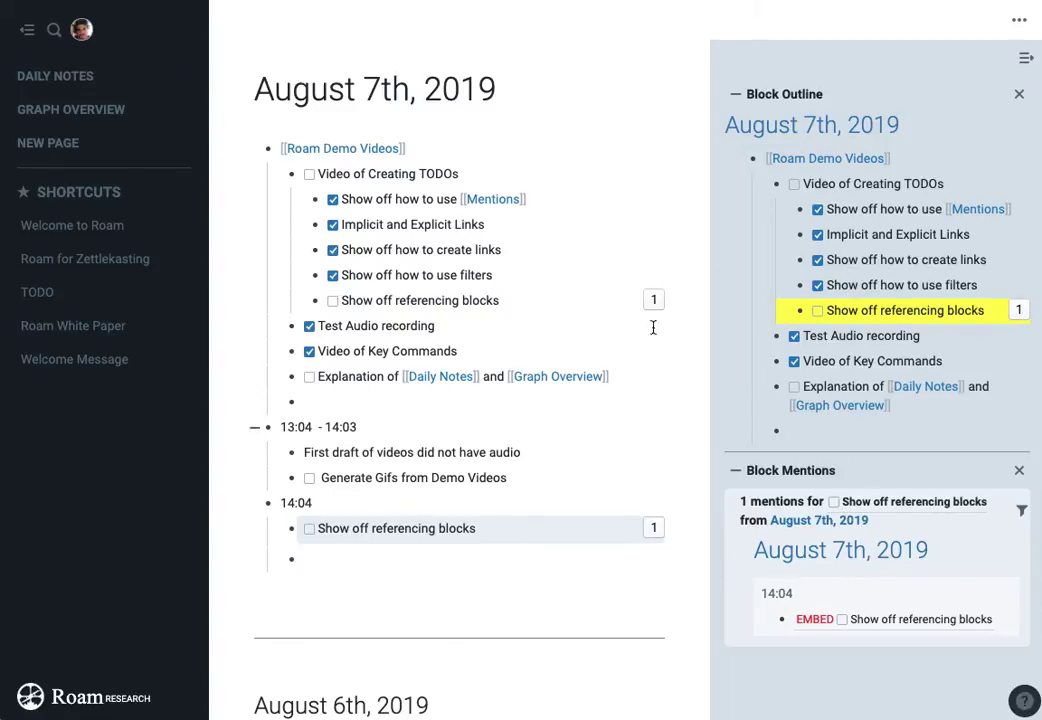
pyautogui.click(1019, 94)
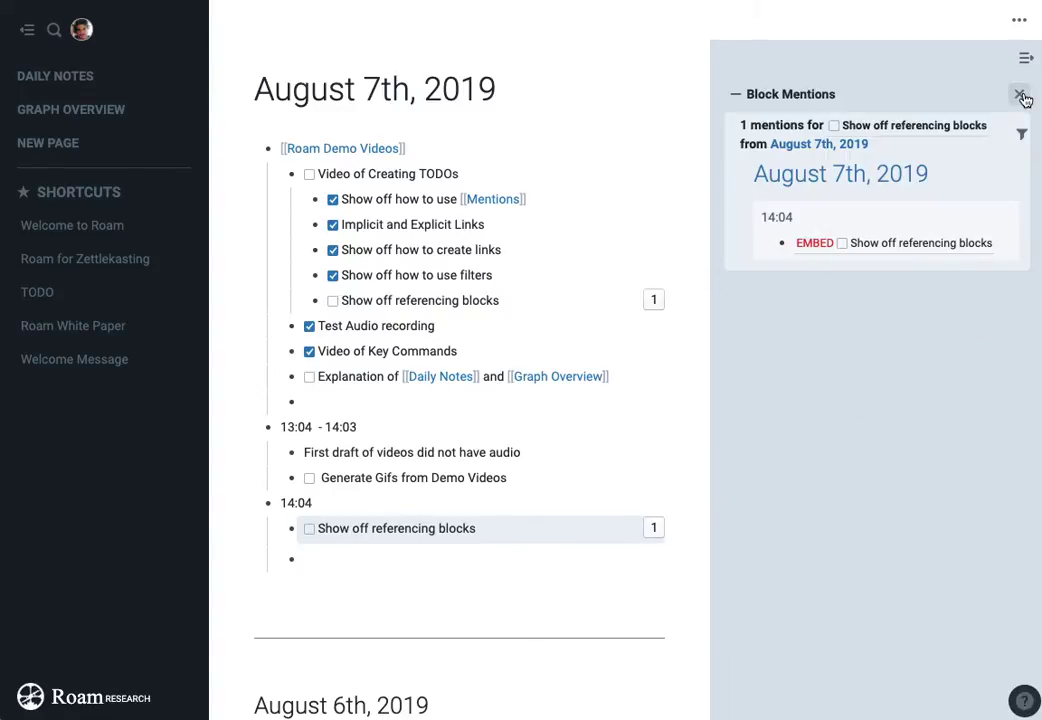
pyautogui.click(1021, 96)
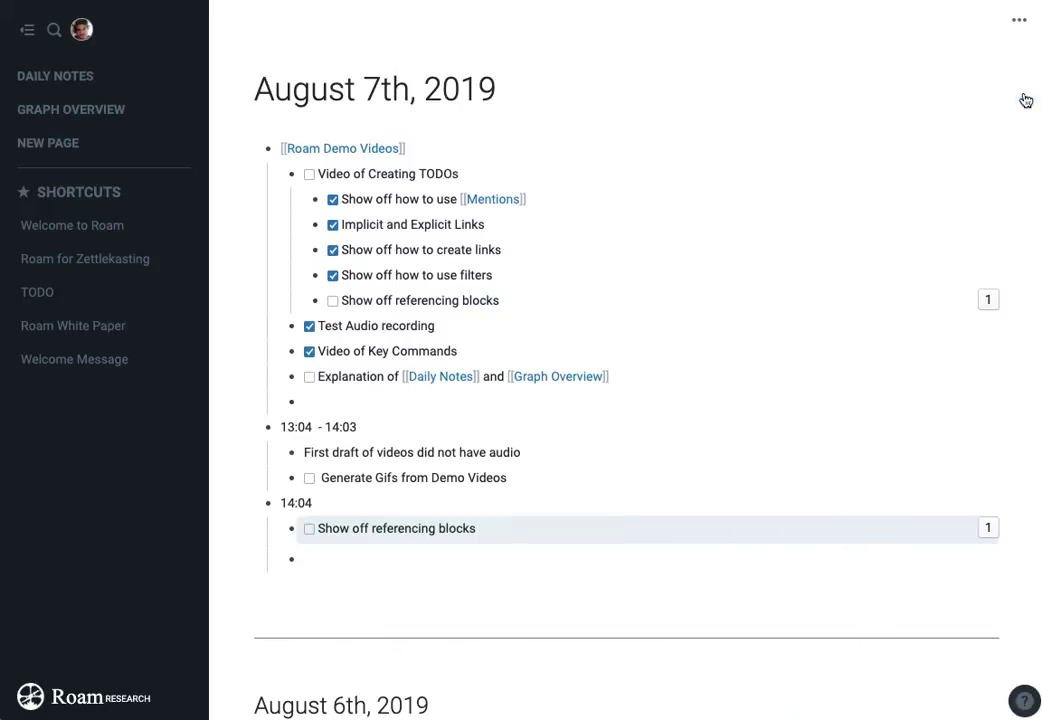
# Follow Welcome Message, Welcome to Roam and Roam for Zettlekasting mentions to the July 31st, 2019 page
pyautogui.click(101, 363)
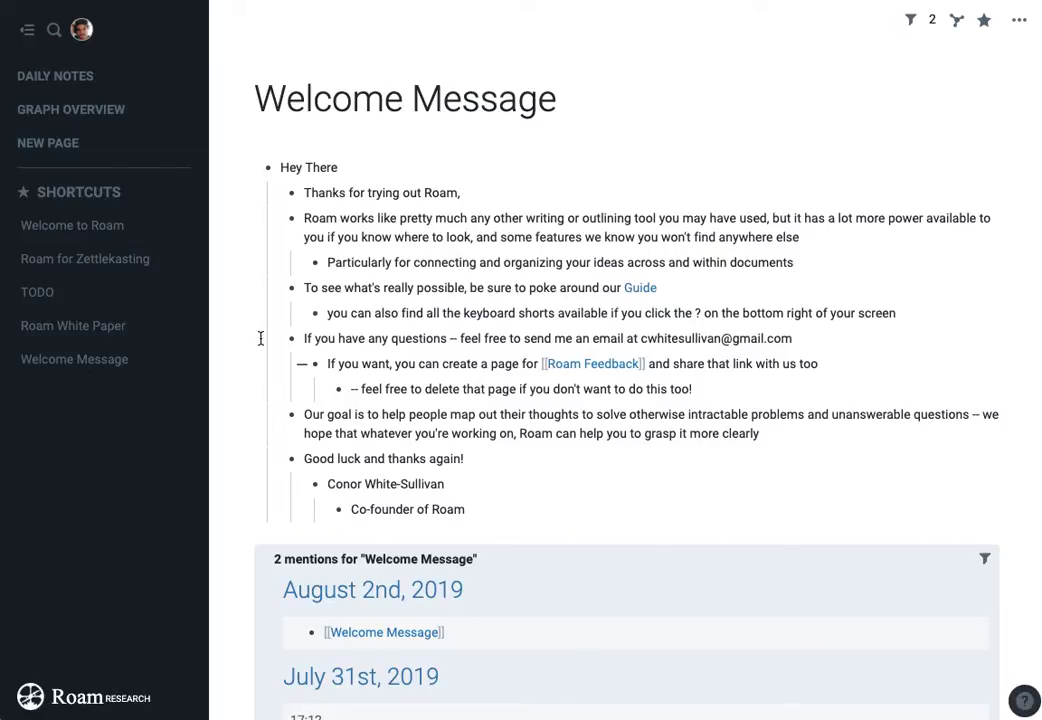
pyautogui.click(115, 224)
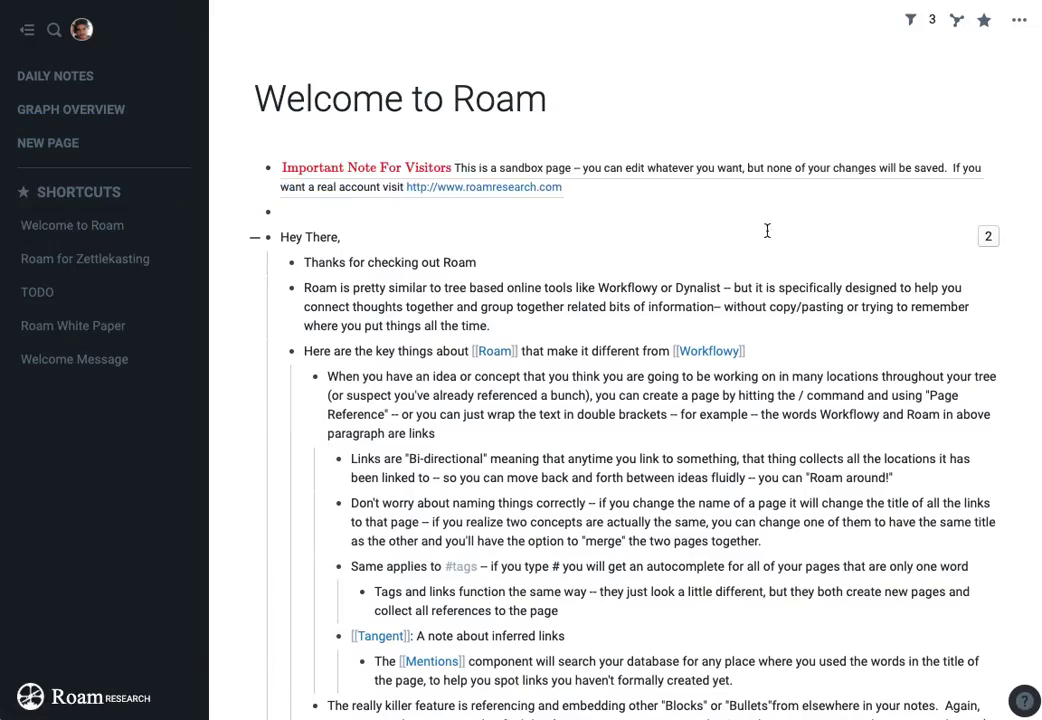
pyautogui.click(988, 237)
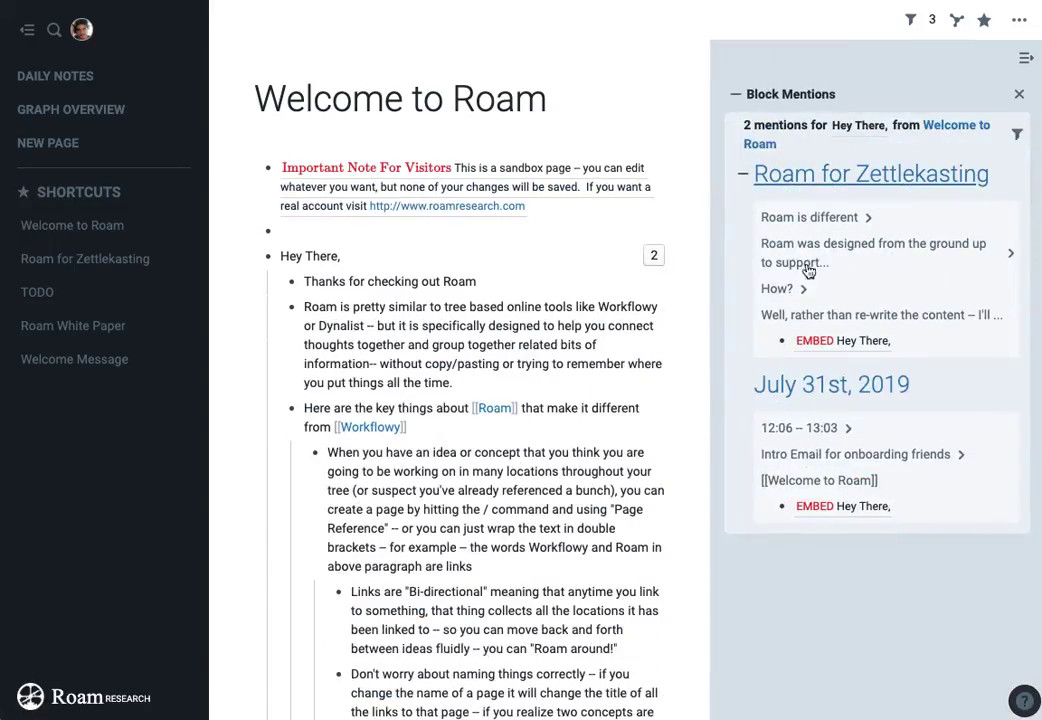
pyautogui.click(811, 313)
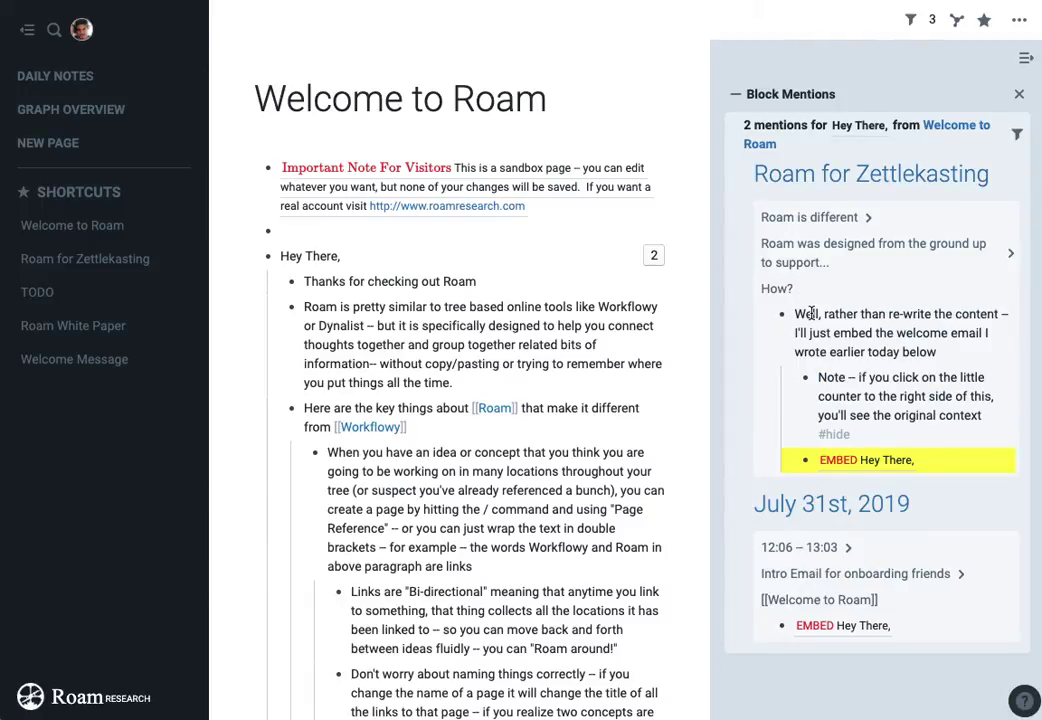
pyautogui.click(893, 170)
pyautogui.scroll(-6, 460, 298)
pyautogui.scroll(-13, 510, 705)
pyautogui.scroll(14, 510, 705)
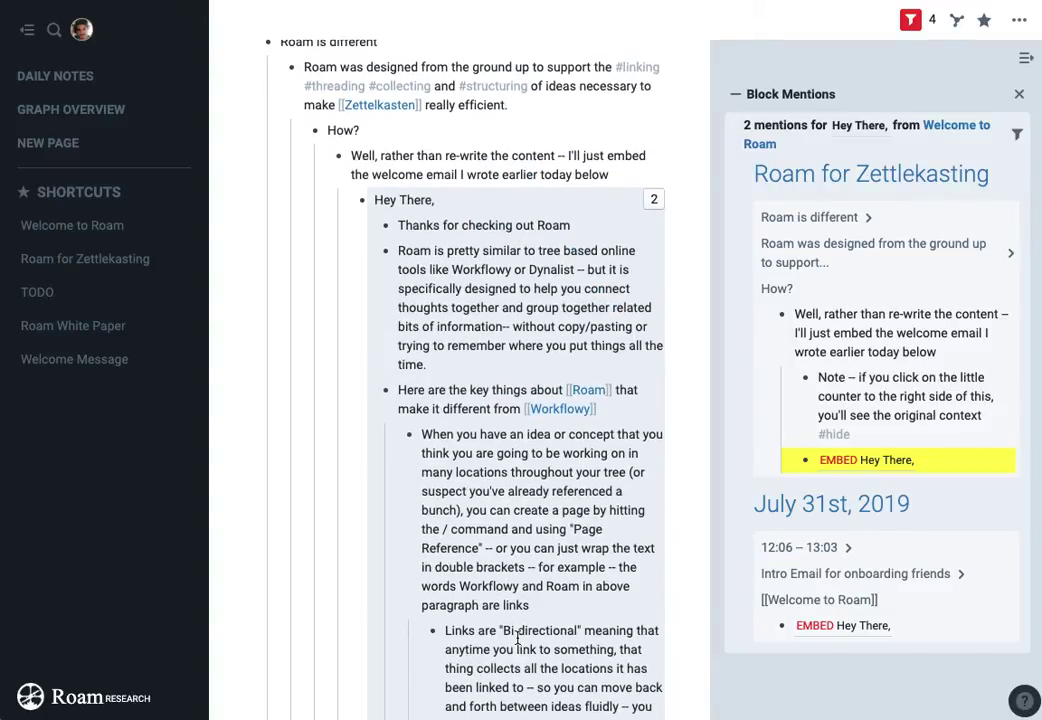
pyautogui.scroll(2, 518, 640)
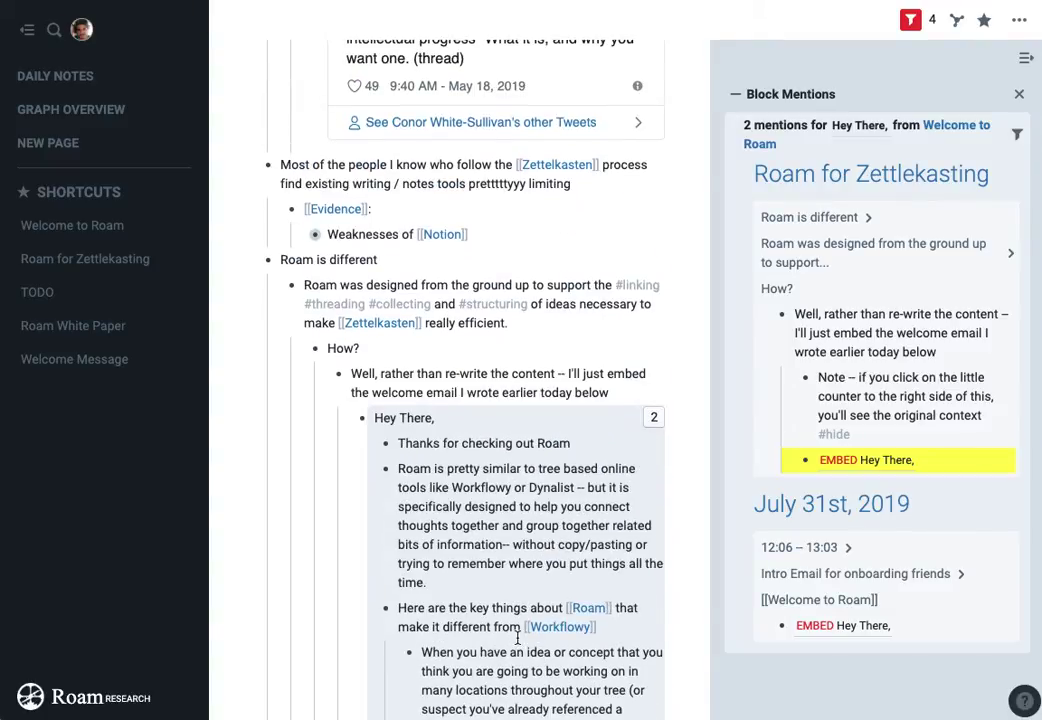
pyautogui.click(812, 507)
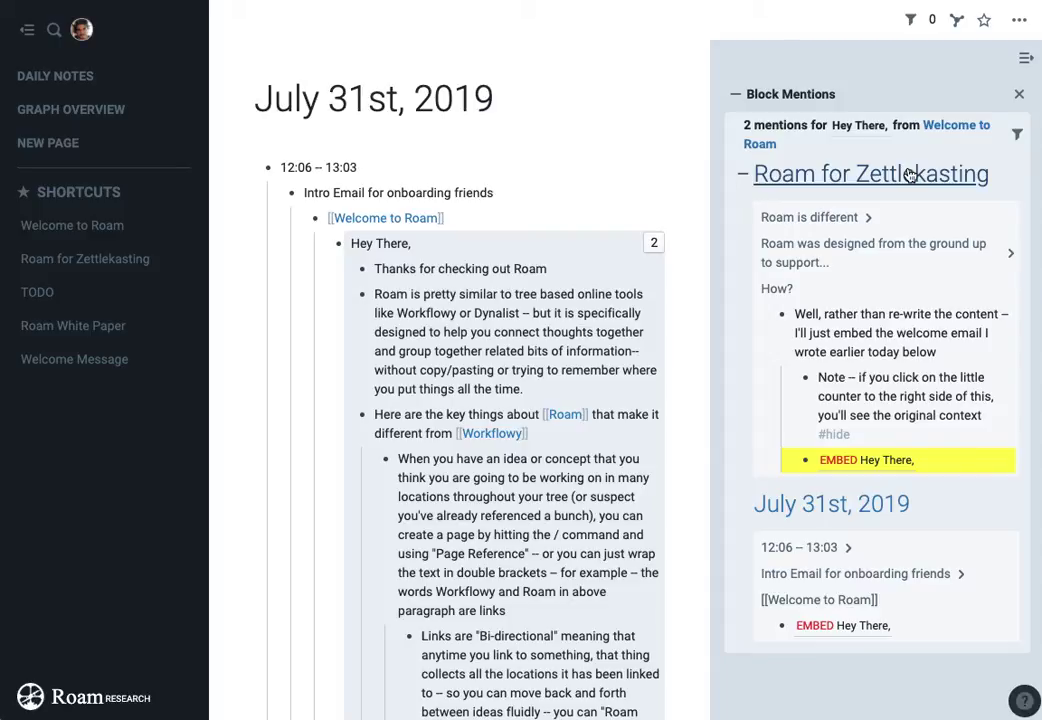
pyautogui.click(736, 97)
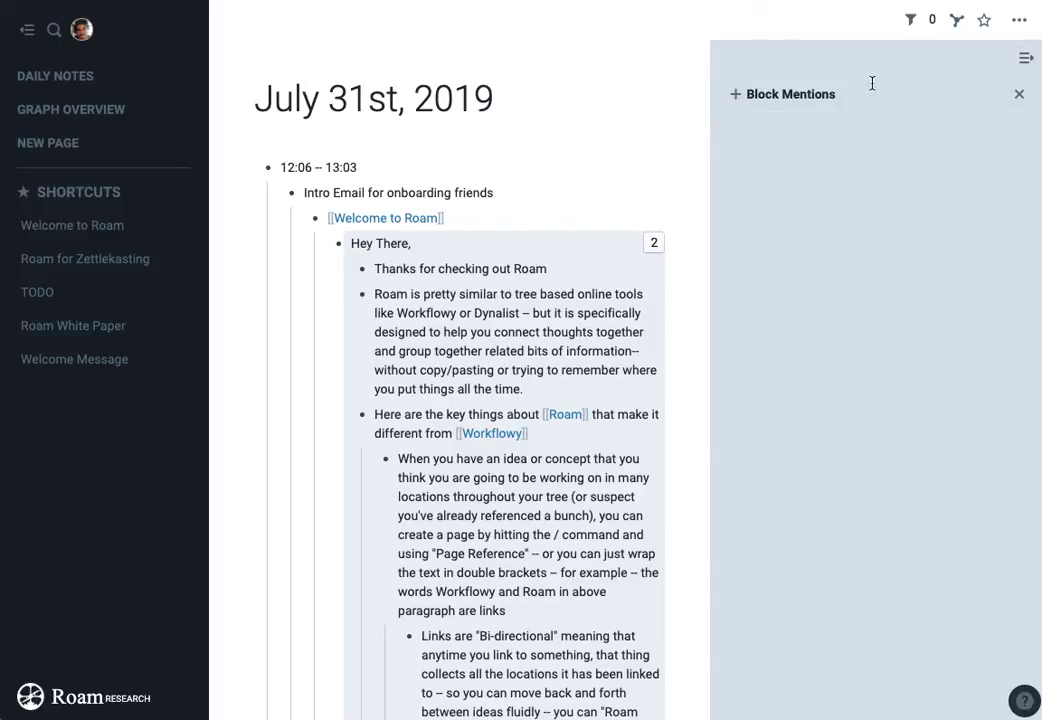
# Change the email line to 'Thanks for checking out Roam Research'
pyautogui.click(1018, 96)
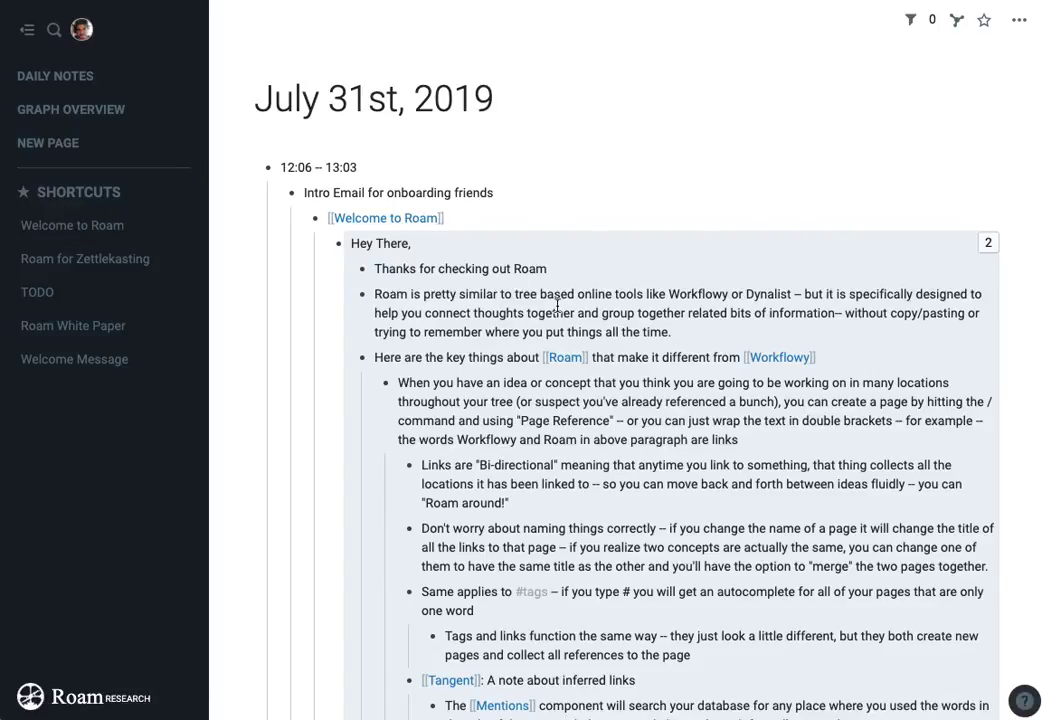
pyautogui.click(568, 269)
pyautogui.write('REs')
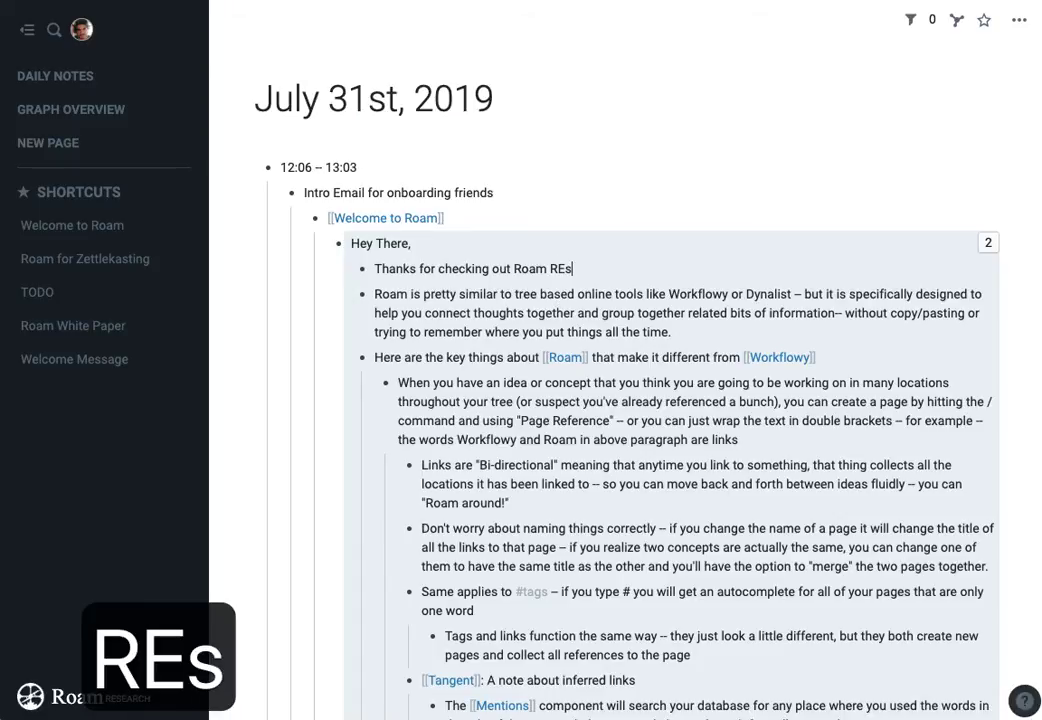
pyautogui.press('BackSpace')
pyautogui.press('BackSpace')
pyautogui.write('esea')
pyautogui.write('rch')
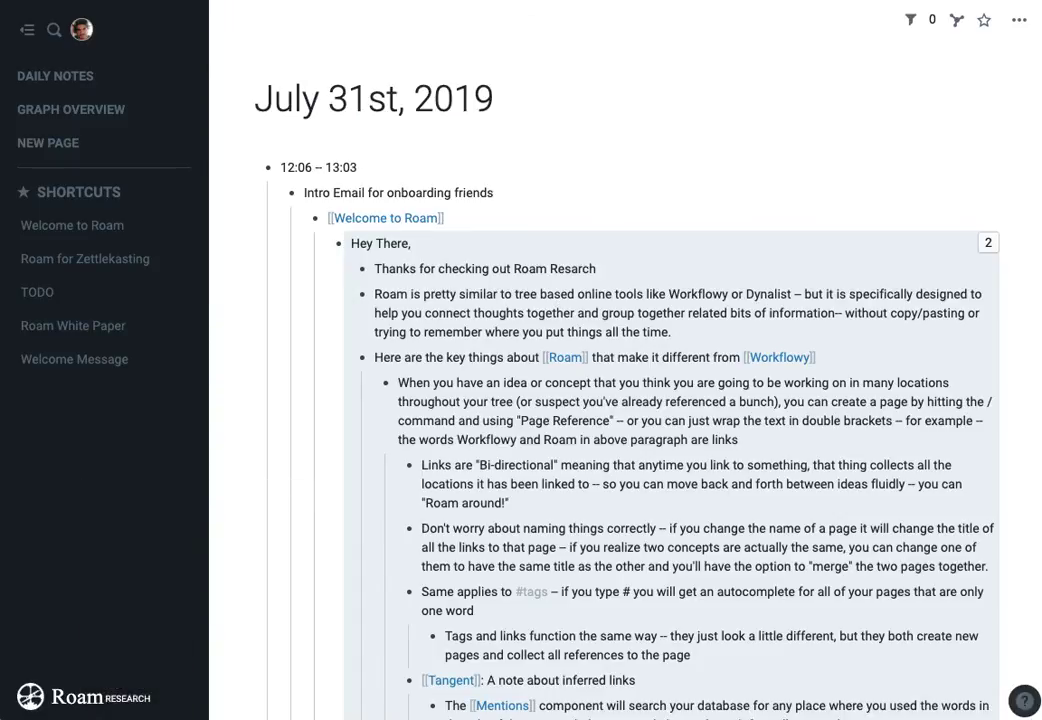
# Confirm the edited line appears in the embedded email on the Roam for Zettlekasting page
pyautogui.click(988, 245)
pyautogui.click(833, 180)
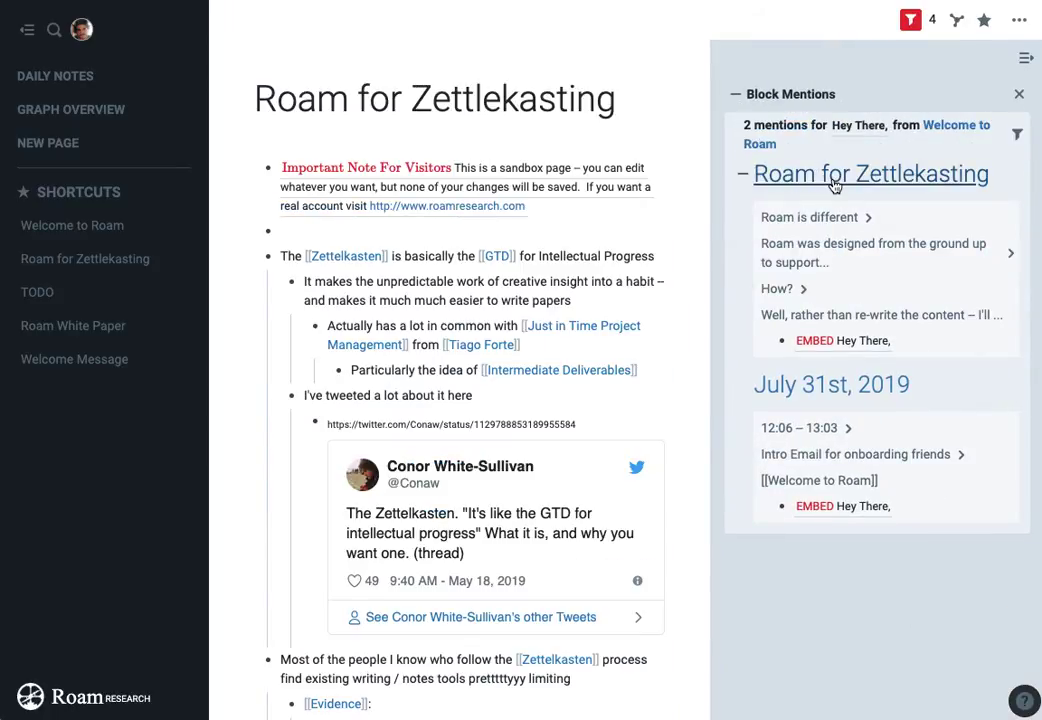
pyautogui.scroll(-6, 558, 480)
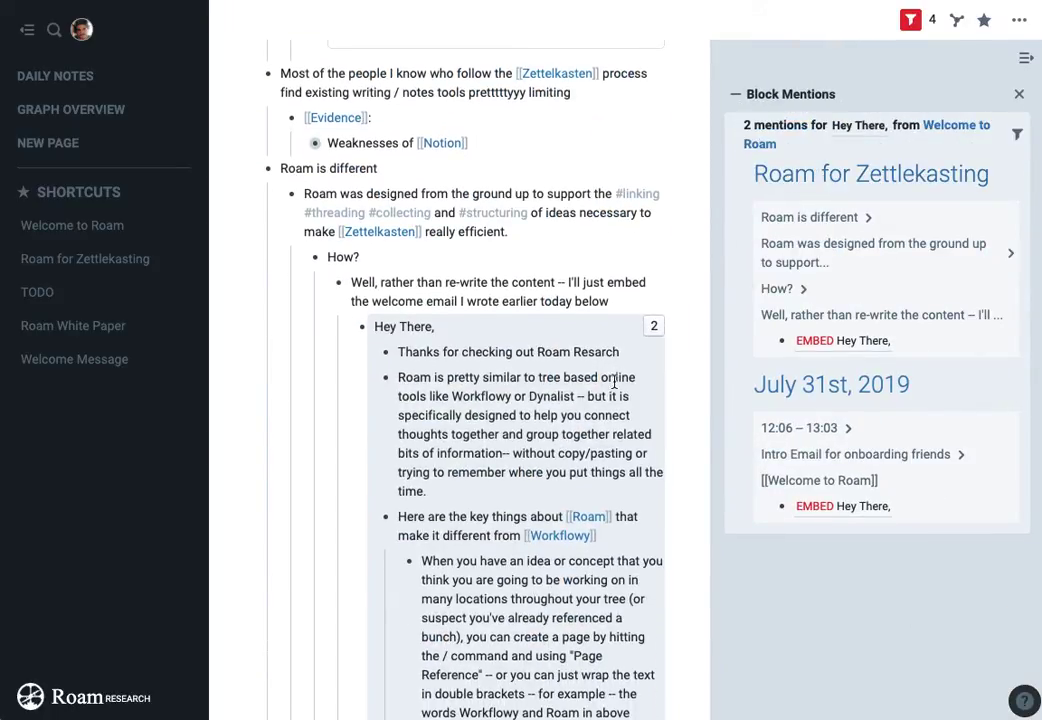
pyautogui.click(595, 351)
pyautogui.press('Escape')
pyautogui.scroll(6, 290, 428)
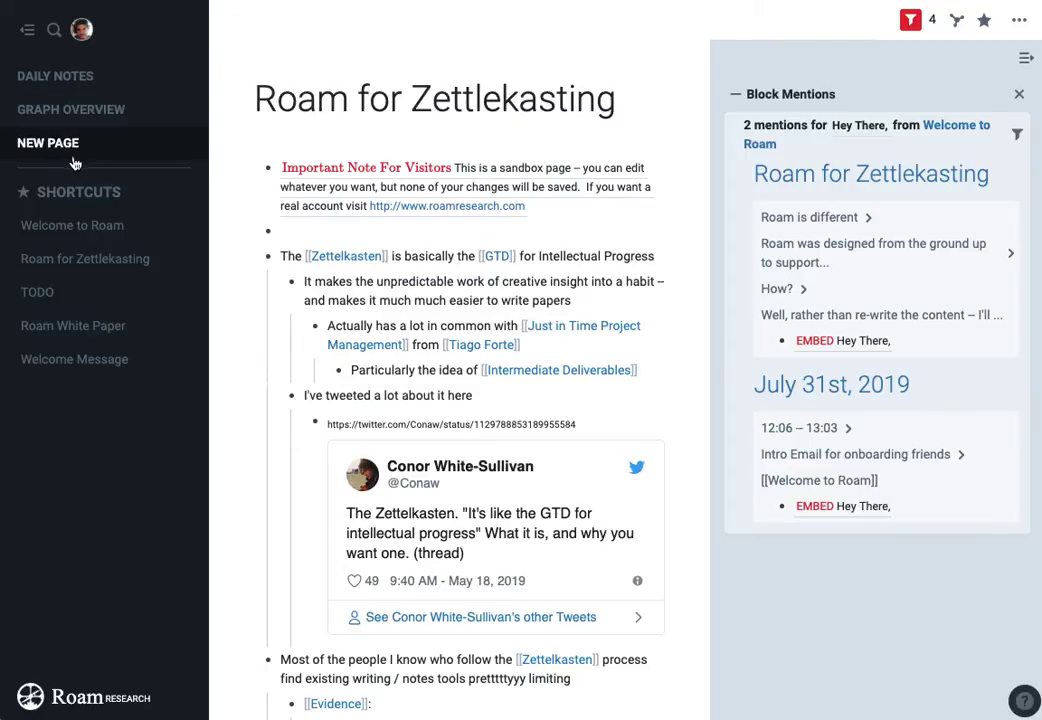
pyautogui.click(1026, 60)
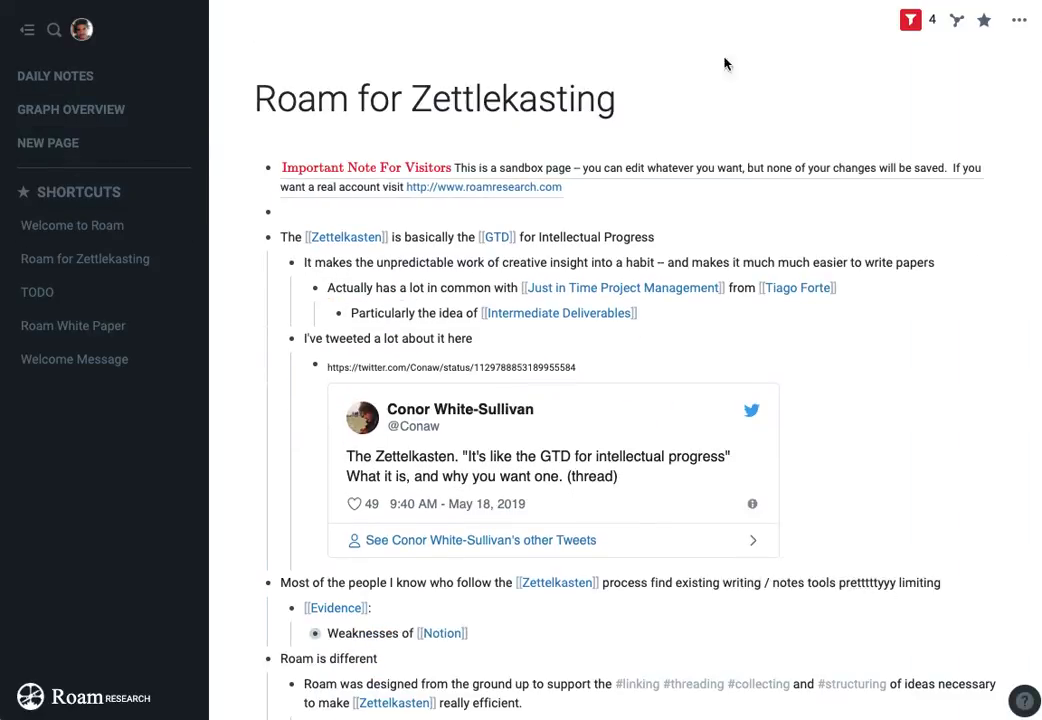
# Mark 'Show off referencing blocks' and 'Video of Creating TODOs' done, viewing August 7th with DONE hidden
pyautogui.click(84, 80)
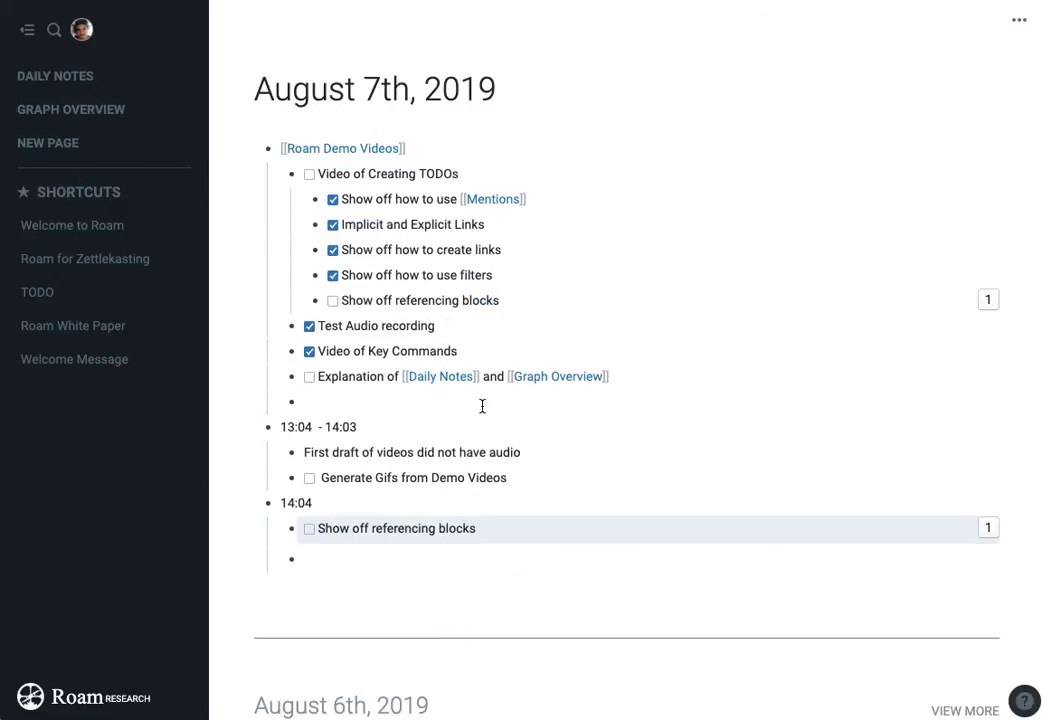
pyautogui.click(333, 302)
pyautogui.click(310, 174)
pyautogui.click(388, 78)
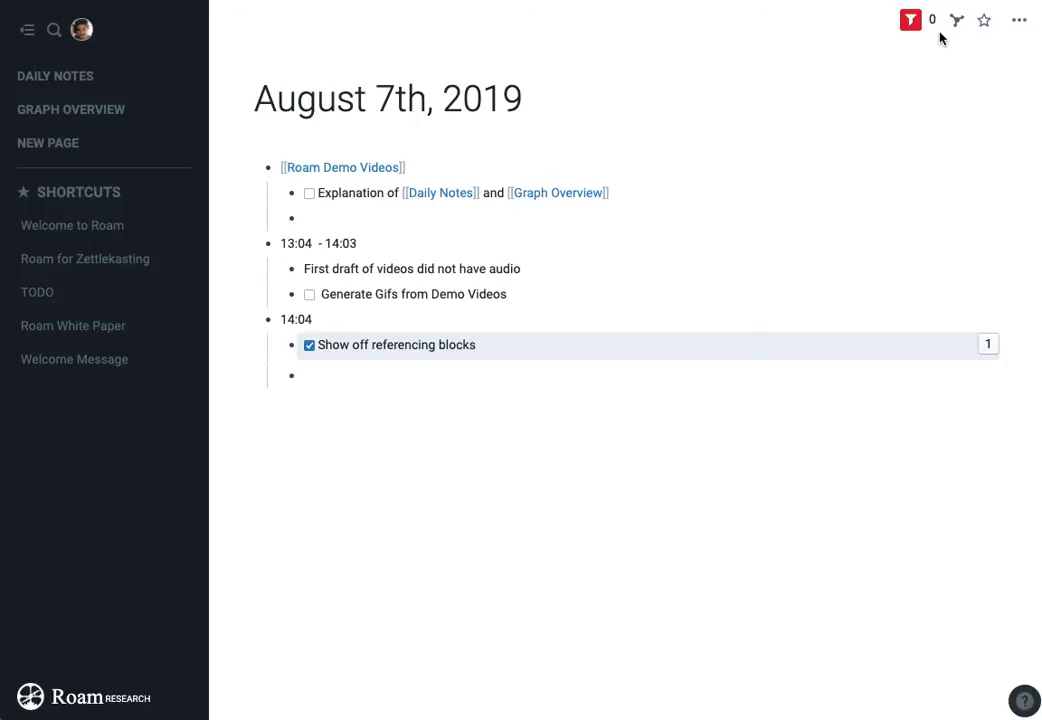
# Extend the timestamp to '14:04 - 14:26' with the /Time current-time command
pyautogui.click(340, 319)
pyautogui.write('- /tim')
pyautogui.hotkey('ctrl', 'j')
pyautogui.press('Return')
# Replace the embed beneath it with a block reference to the done 'Video of Creating TODOs' task
pyautogui.click(298, 390)
pyautogui.press('Up')
pyautogui.hotkey('ctrl', 'k')
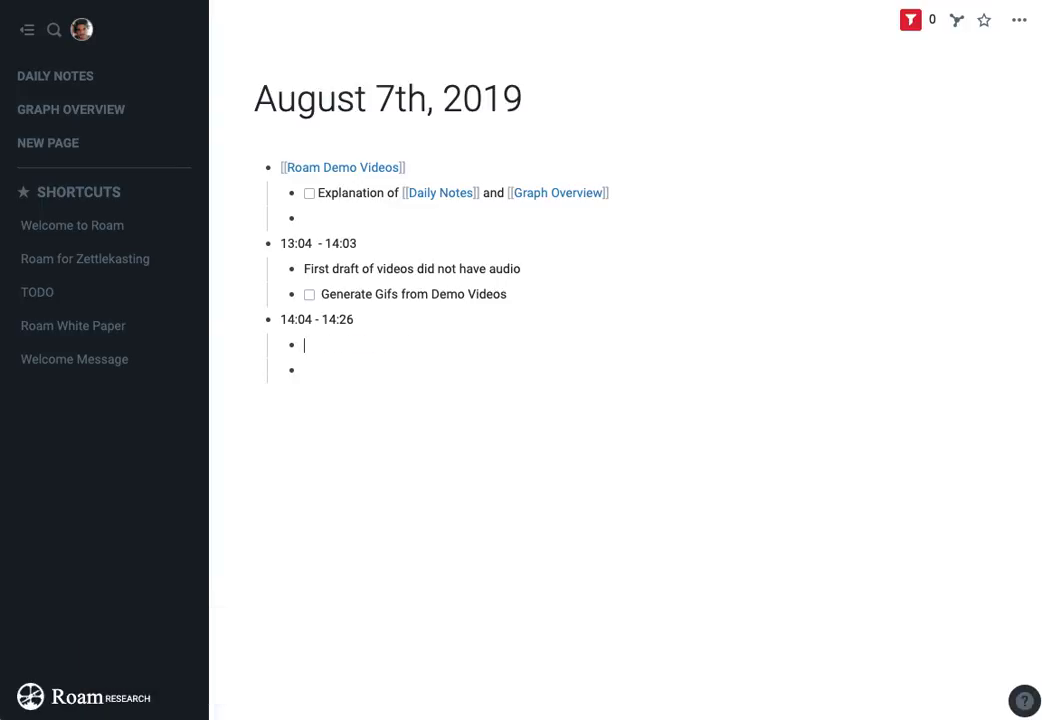
pyautogui.write('((')
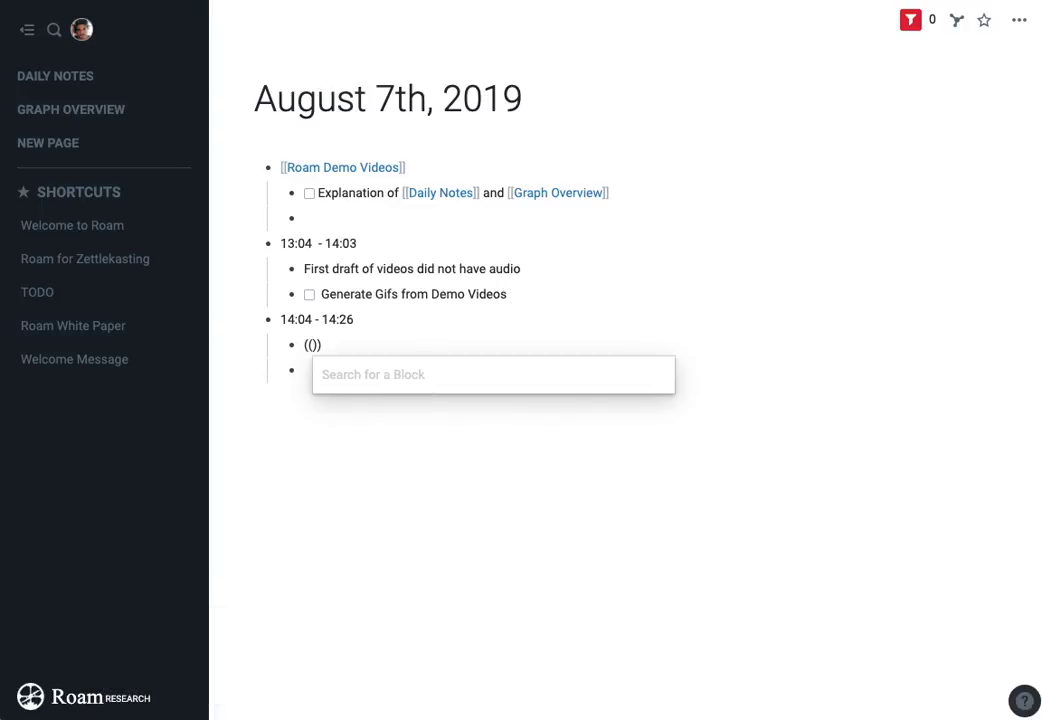
pyautogui.write('done tod')
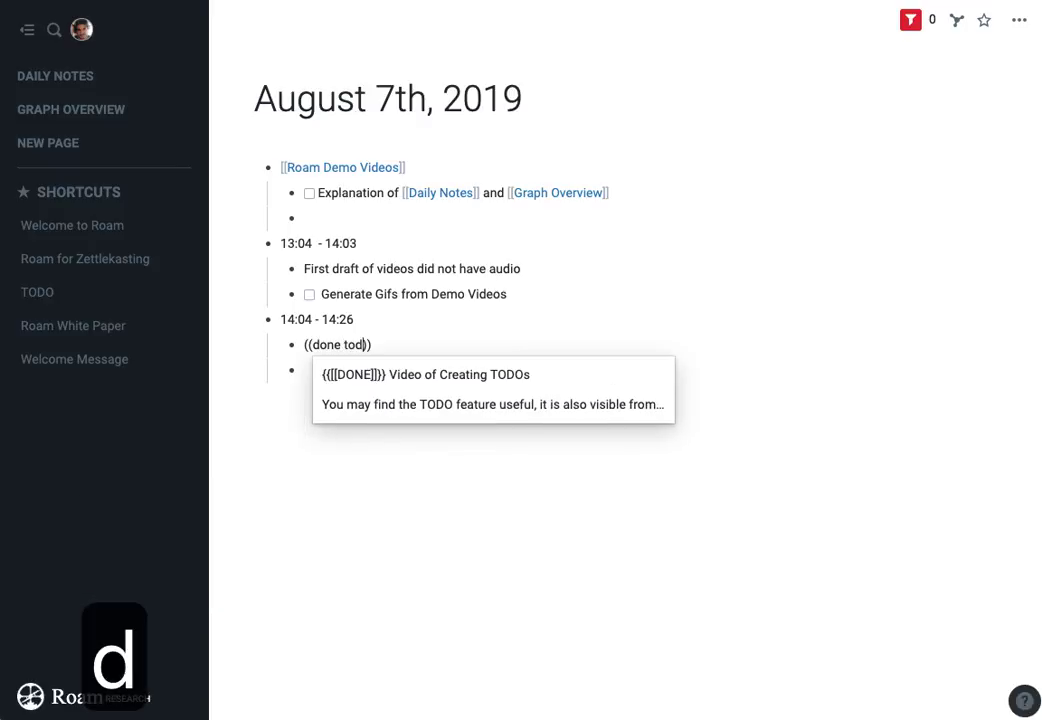
pyautogui.press('Down')
pyautogui.press('Return')
pyautogui.press('Down')
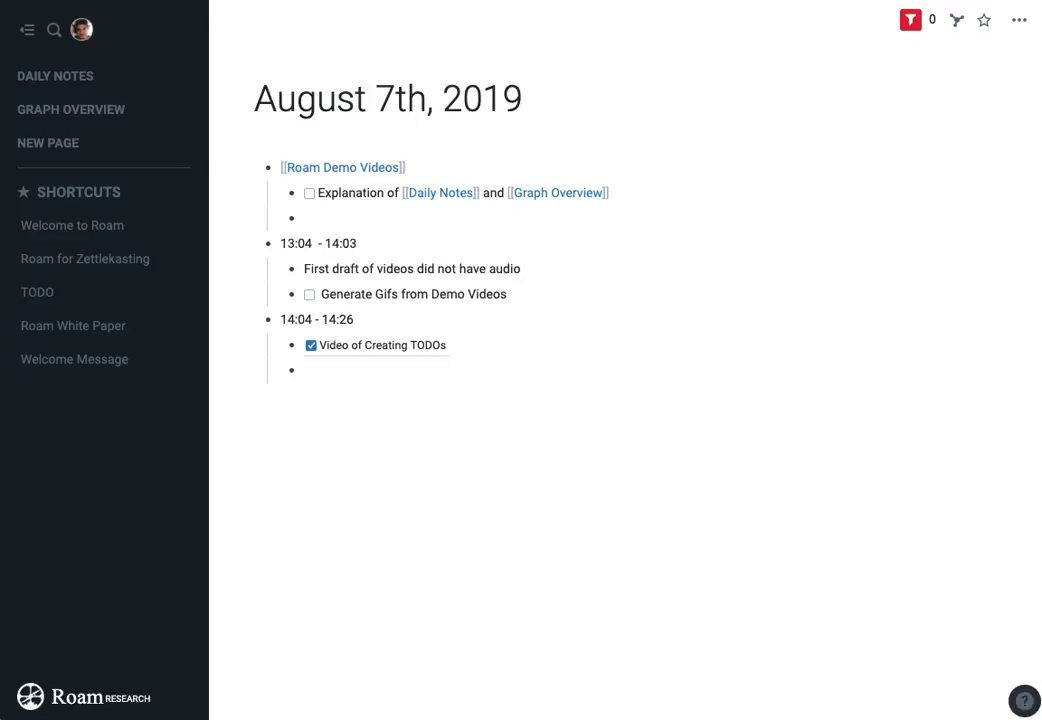